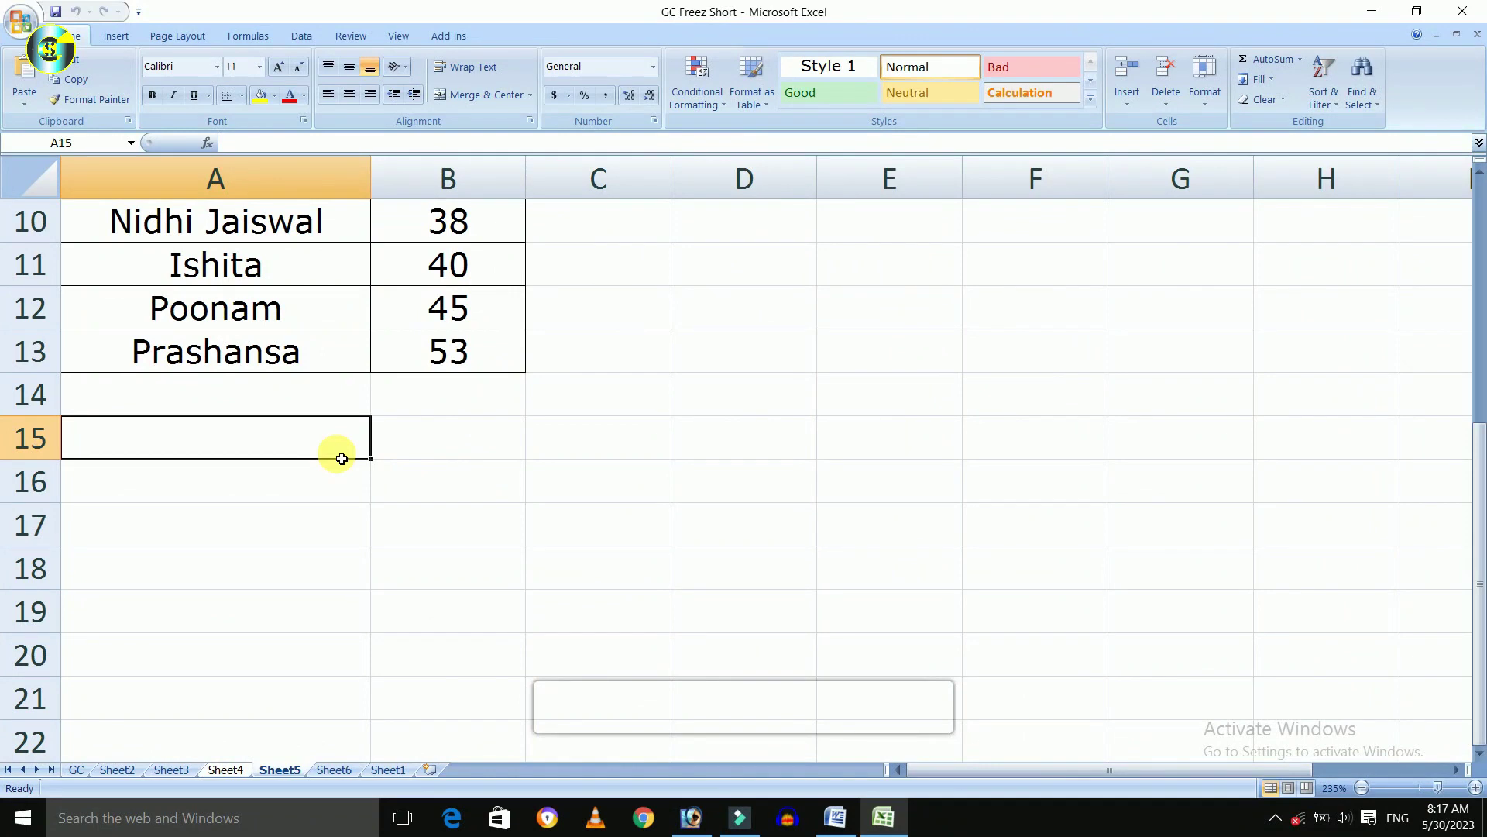
Enter the text "Guffu" in cell D14 below the name list.
left_click(758, 496)
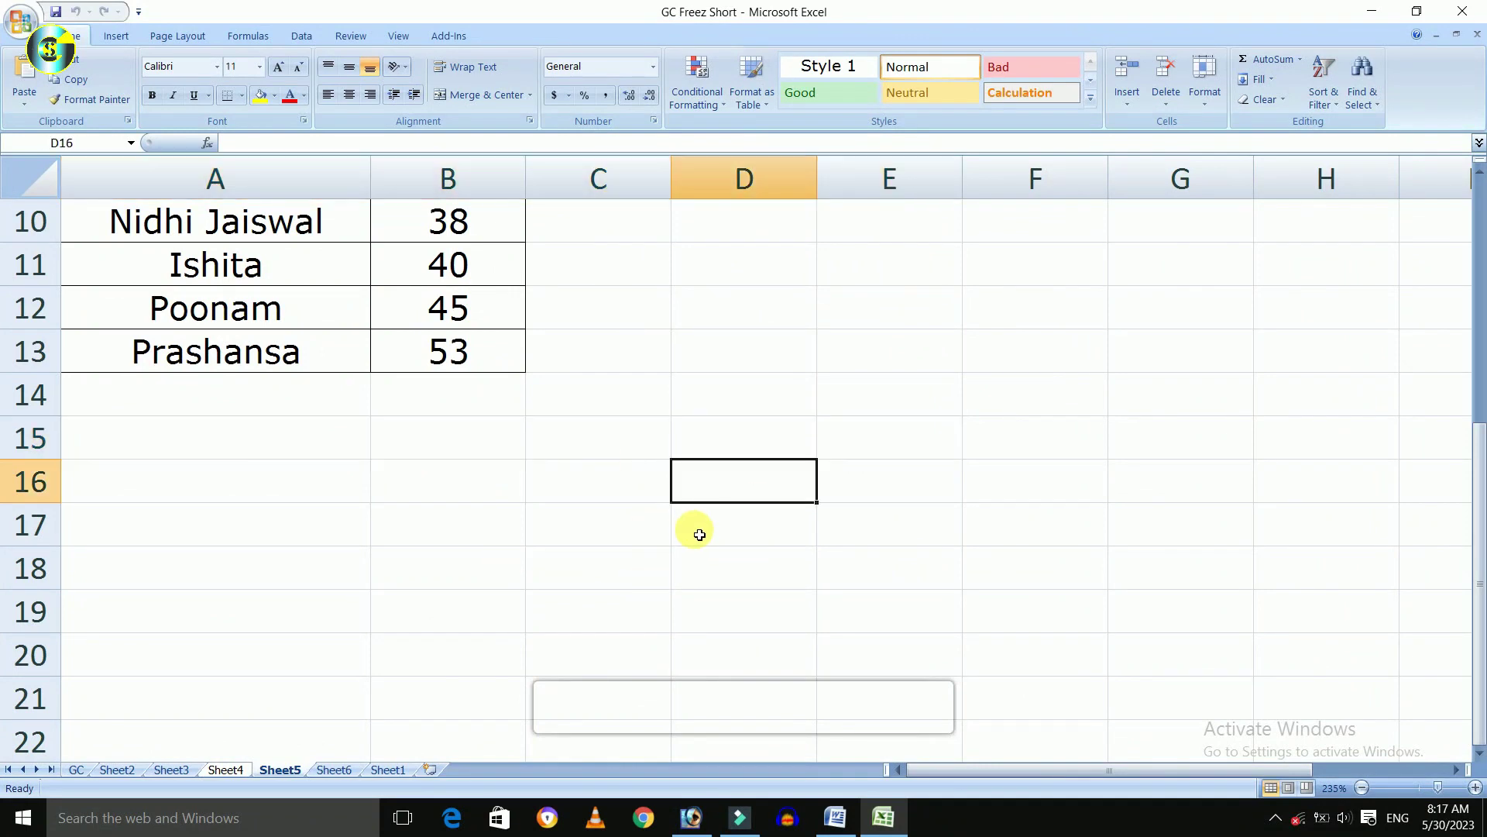
scroll(692, 522, "up", 3)
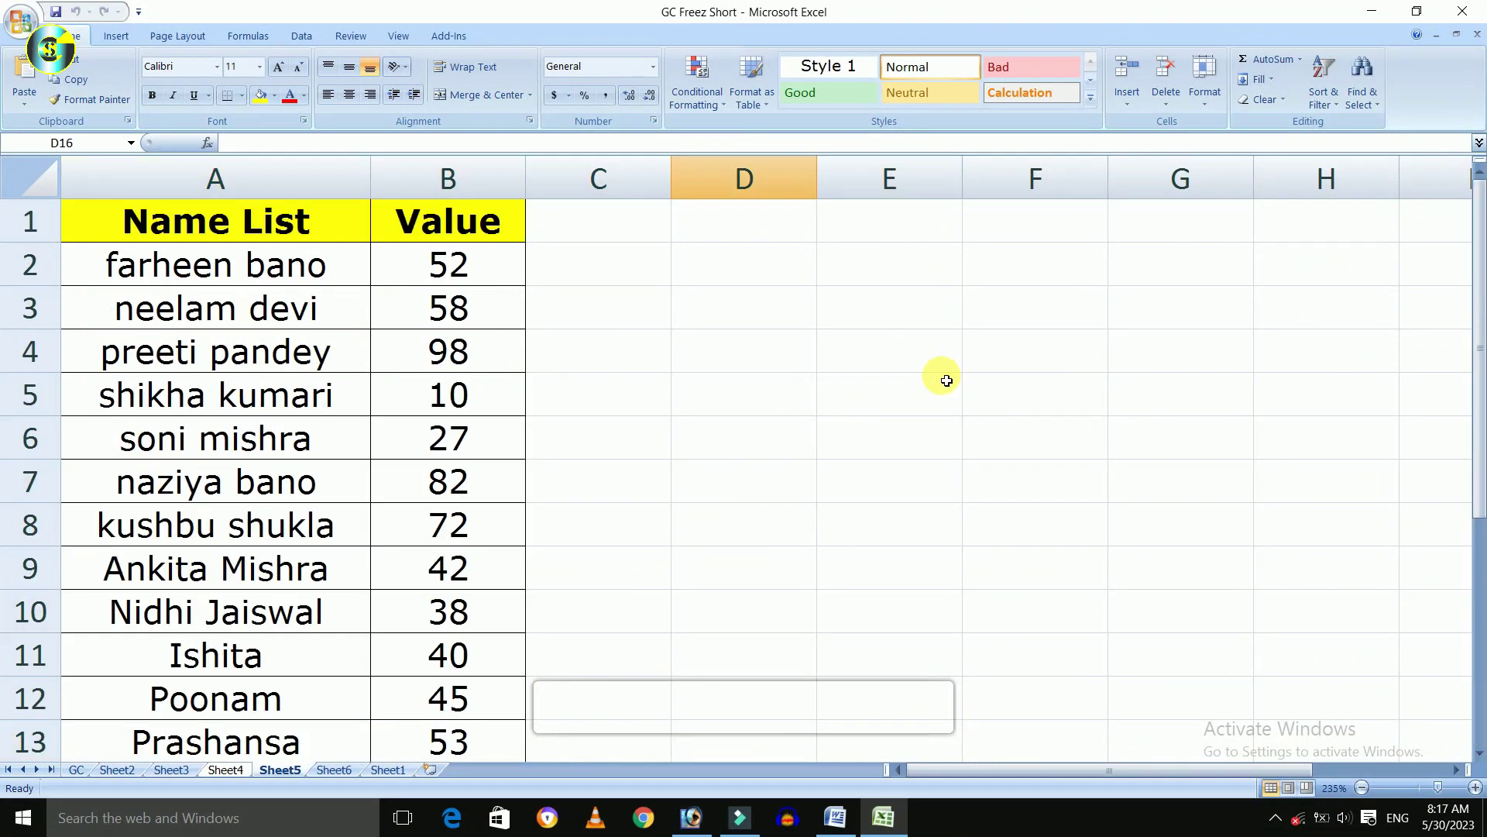
scroll(852, 381, "down", 3)
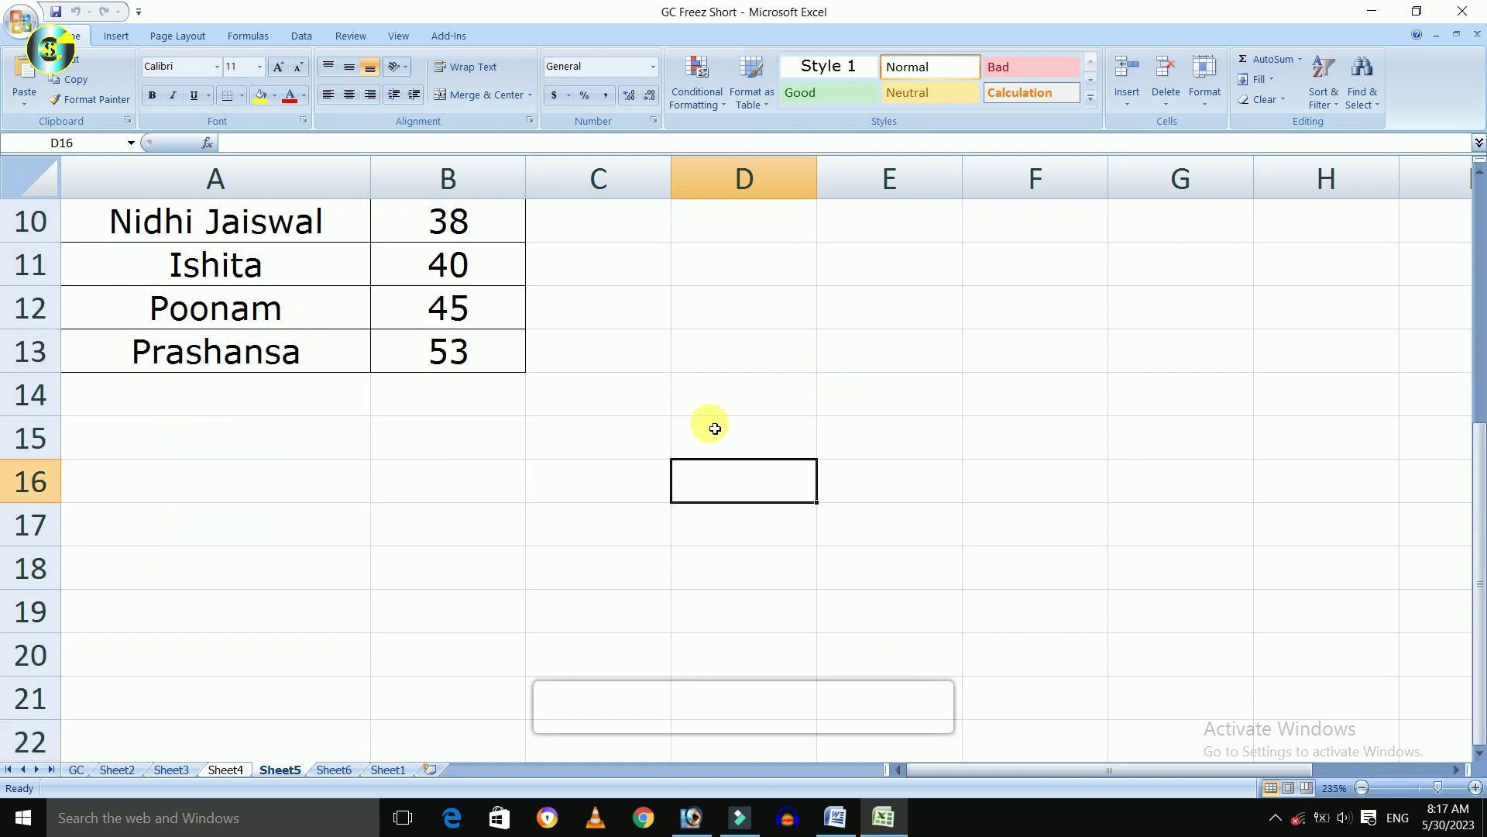
left_click(713, 396)
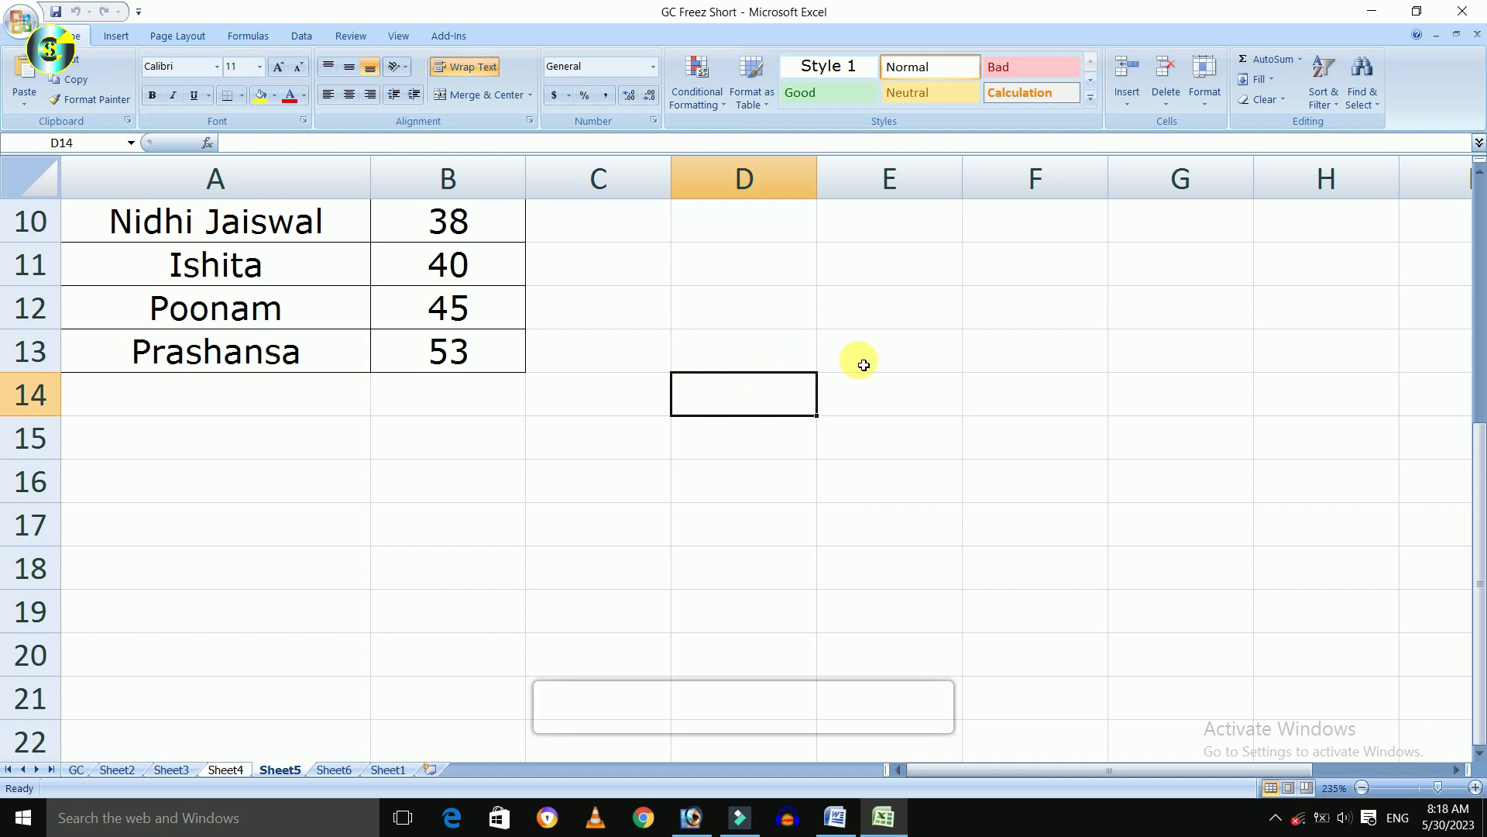
type("Guffu")
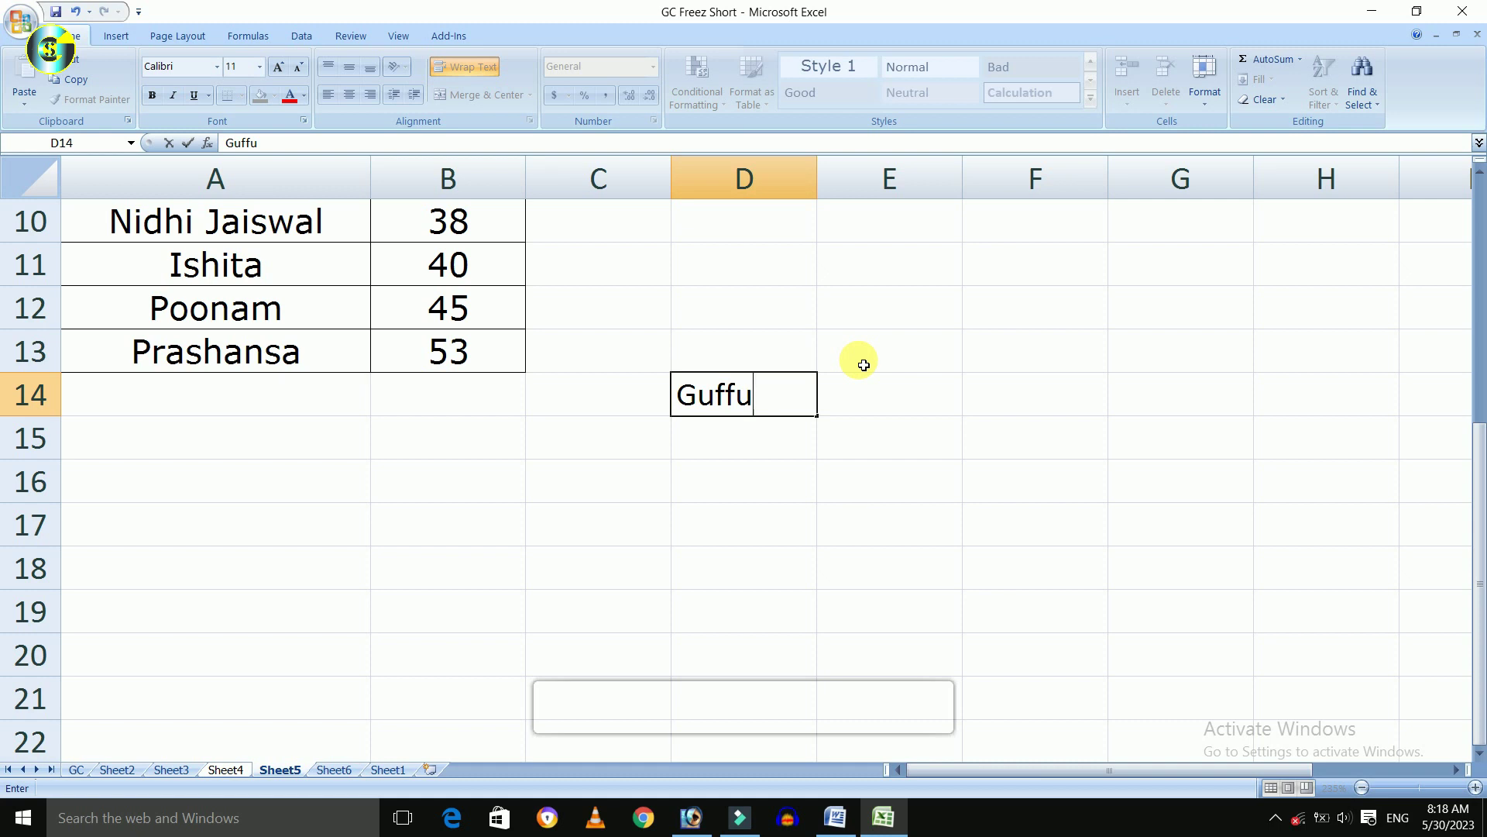
key("Return")
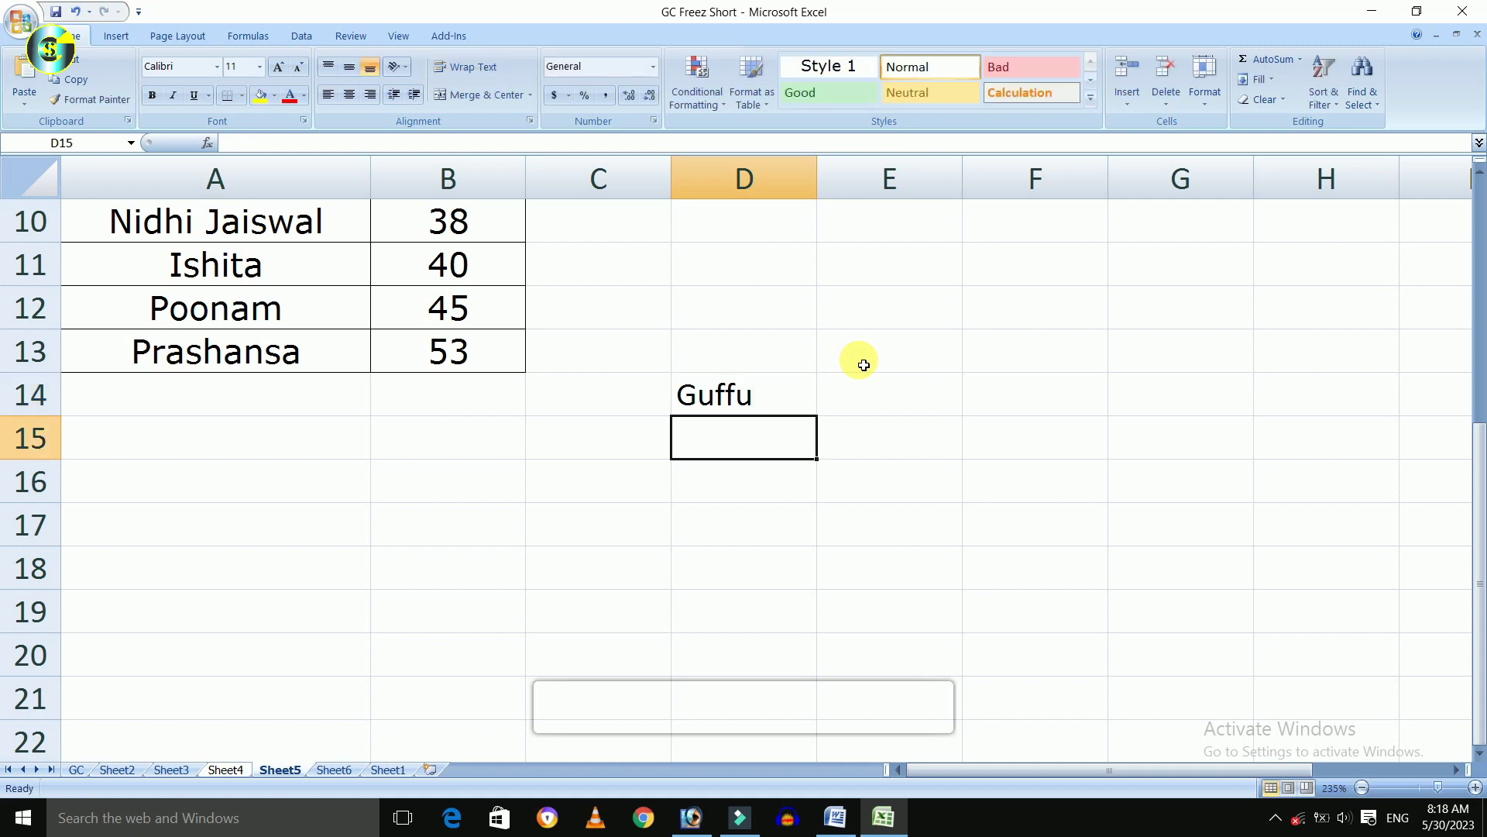
key("Down")
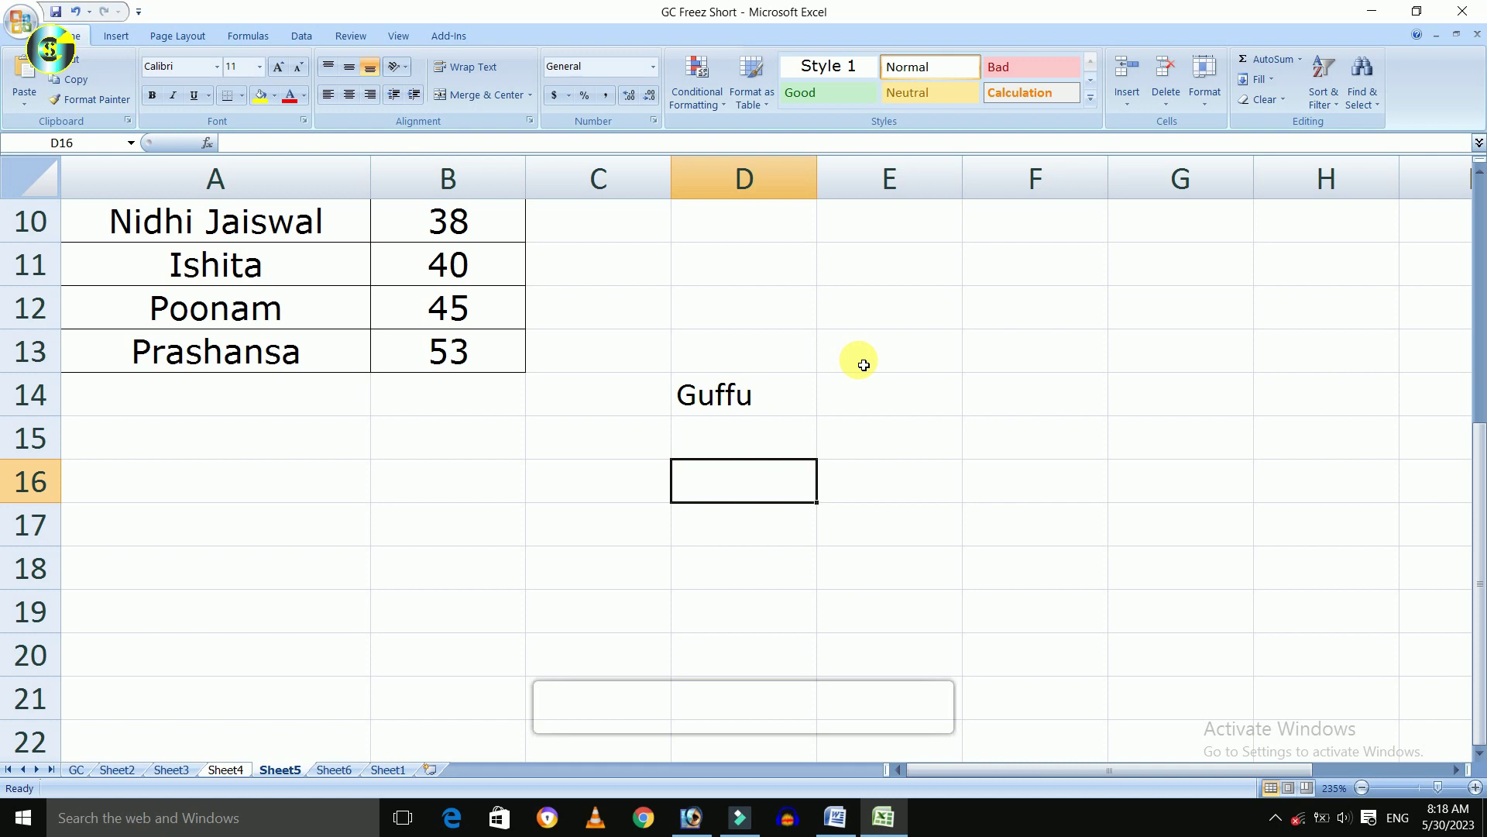
Add a line break after "Guffu" in cell D14 and enter "Science" on the second line of the same cell.
key("Up")
key("Up")
key("F2")
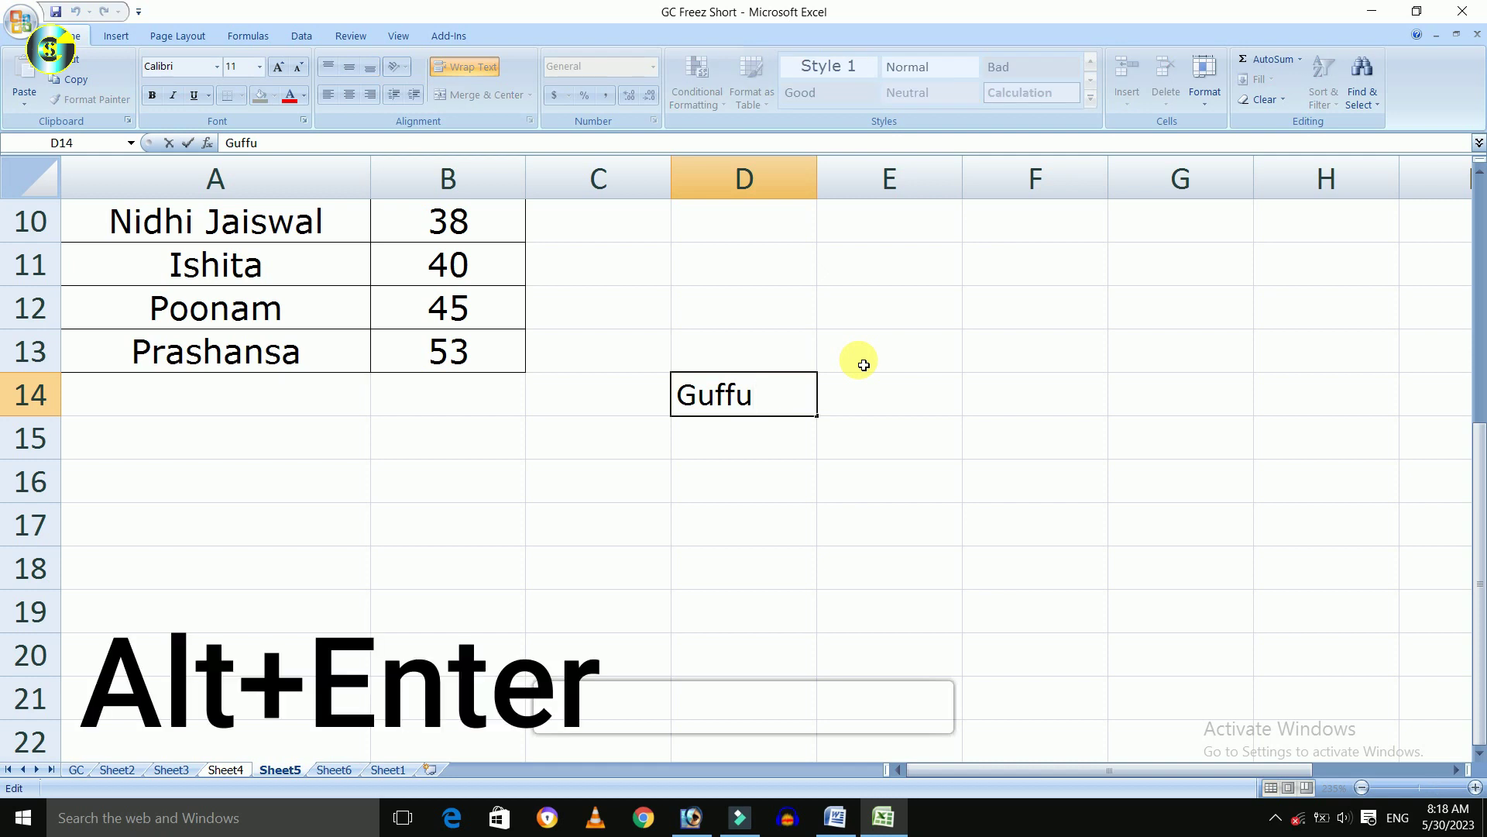
key("alt")
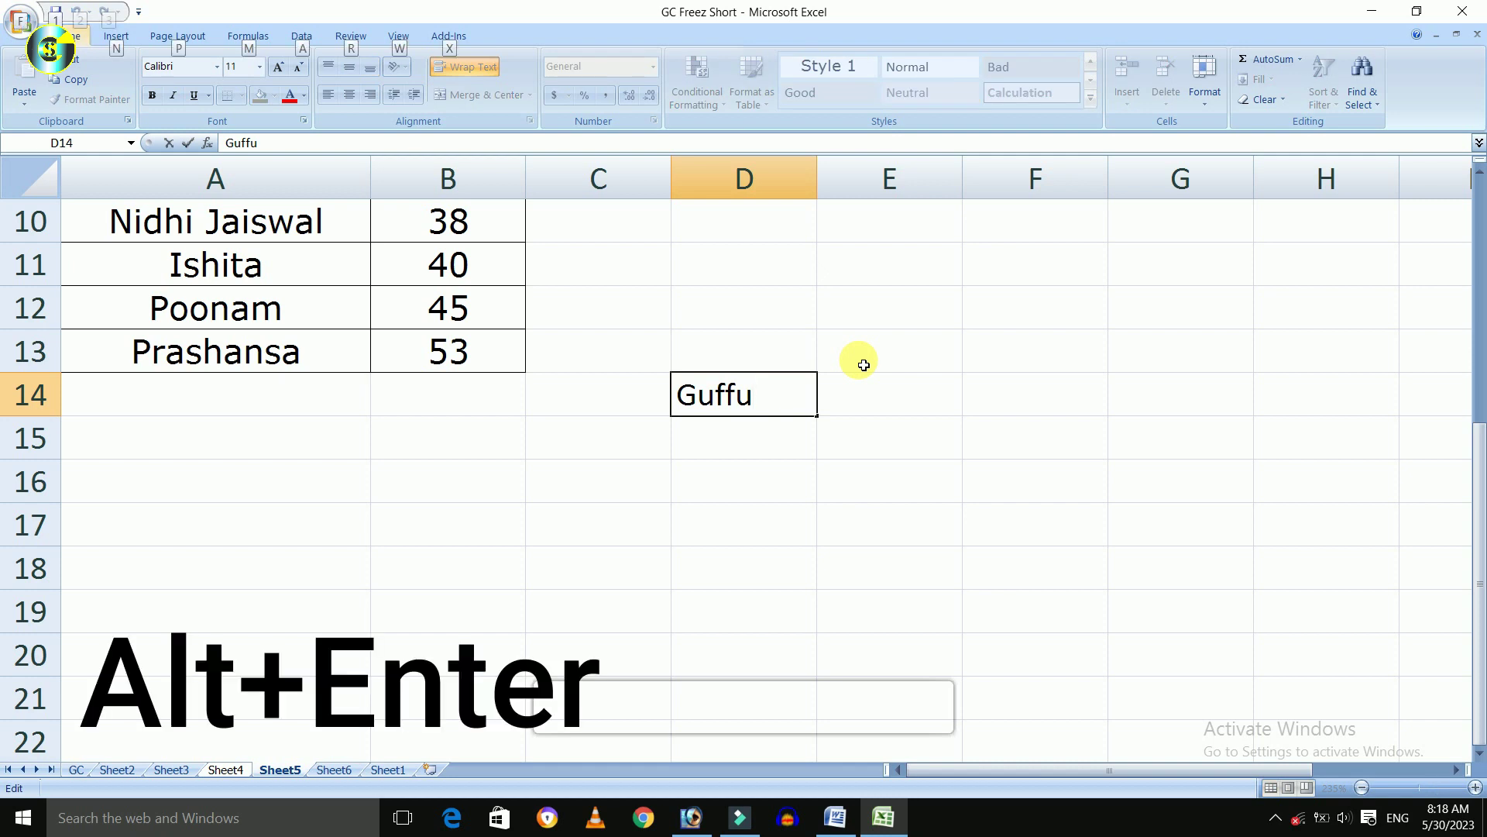
key("alt+Return")
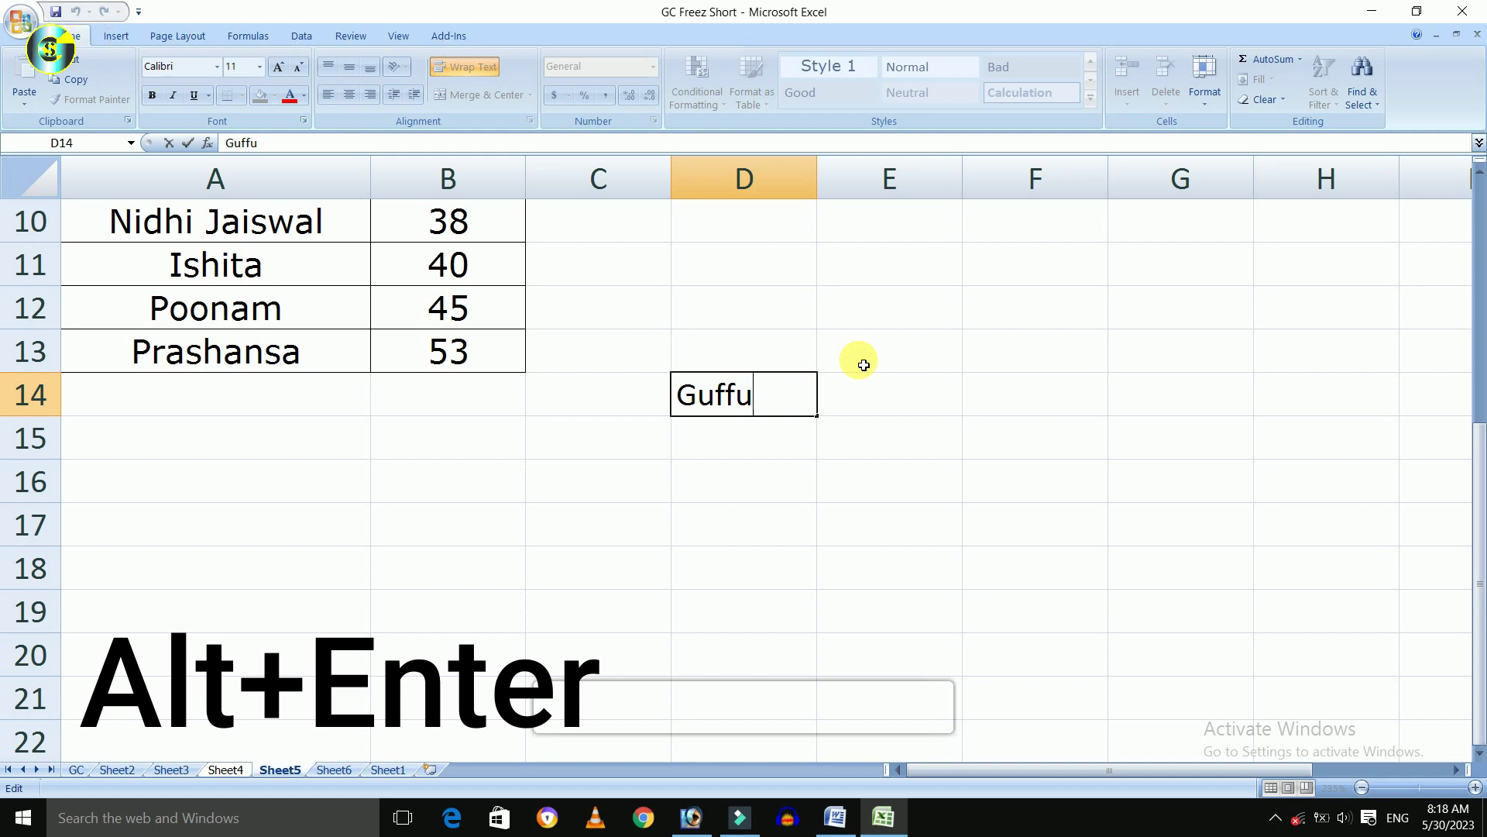
key("alt+Return")
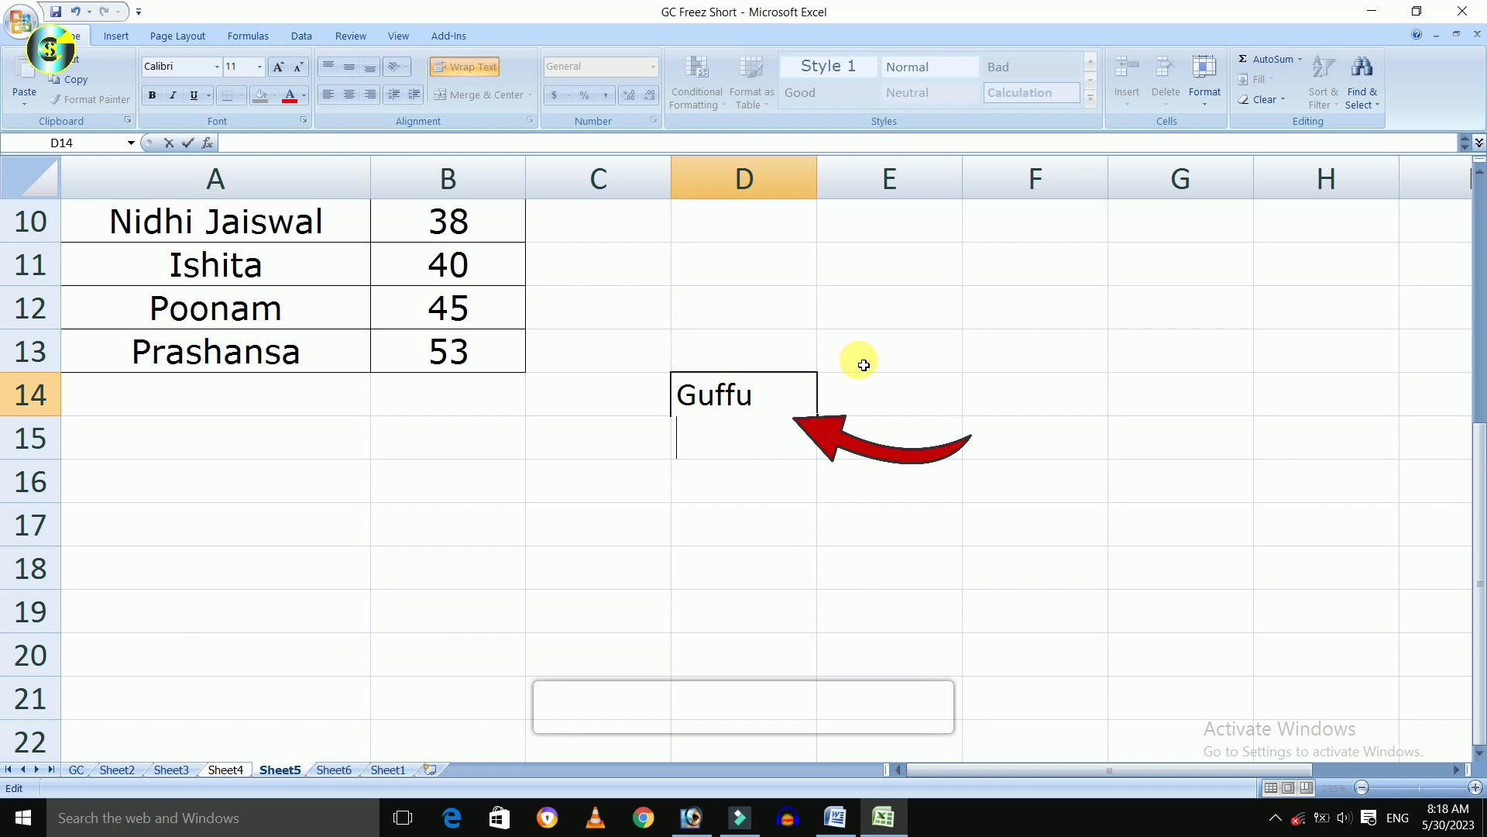
type("Scie")
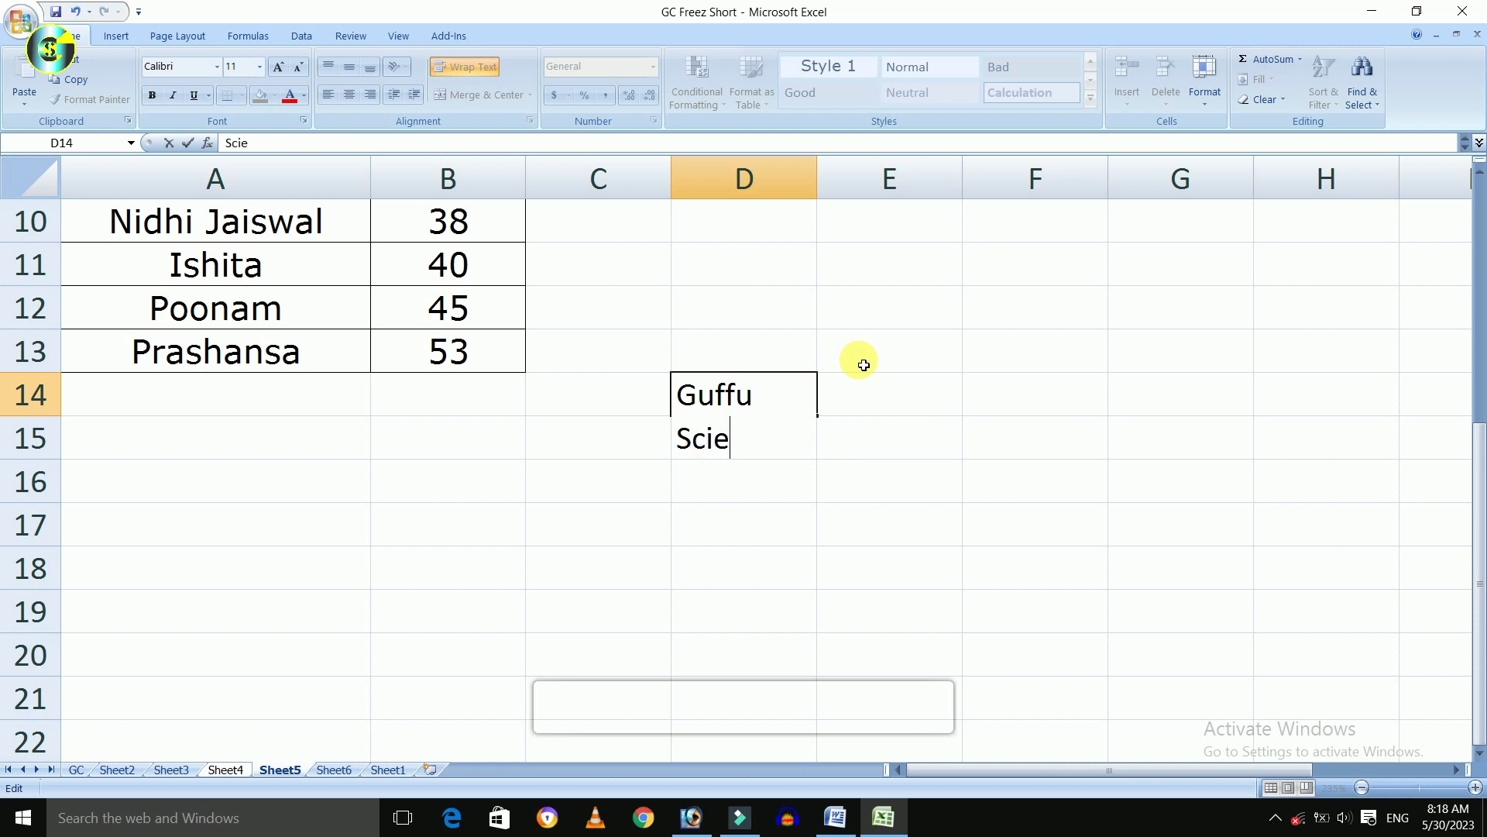
type("ncce")
key("BackSpace")
key("BackSpace")
type("e")
key("Return")
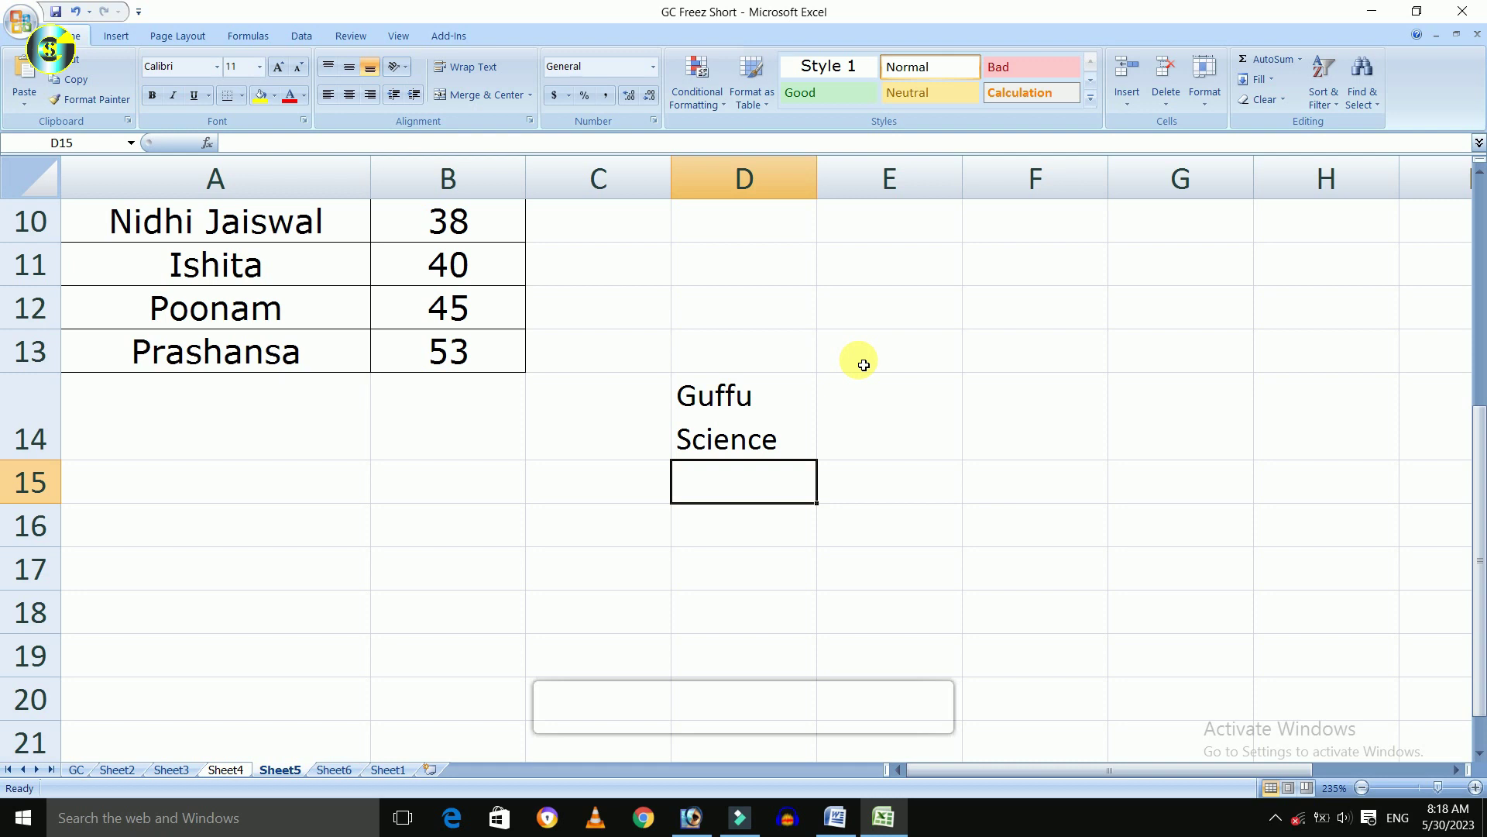
Extend cell D14 with two more lines inside the same cell, "Sir" and "New".
key("Up")
key("F2")
key("alt+Return")
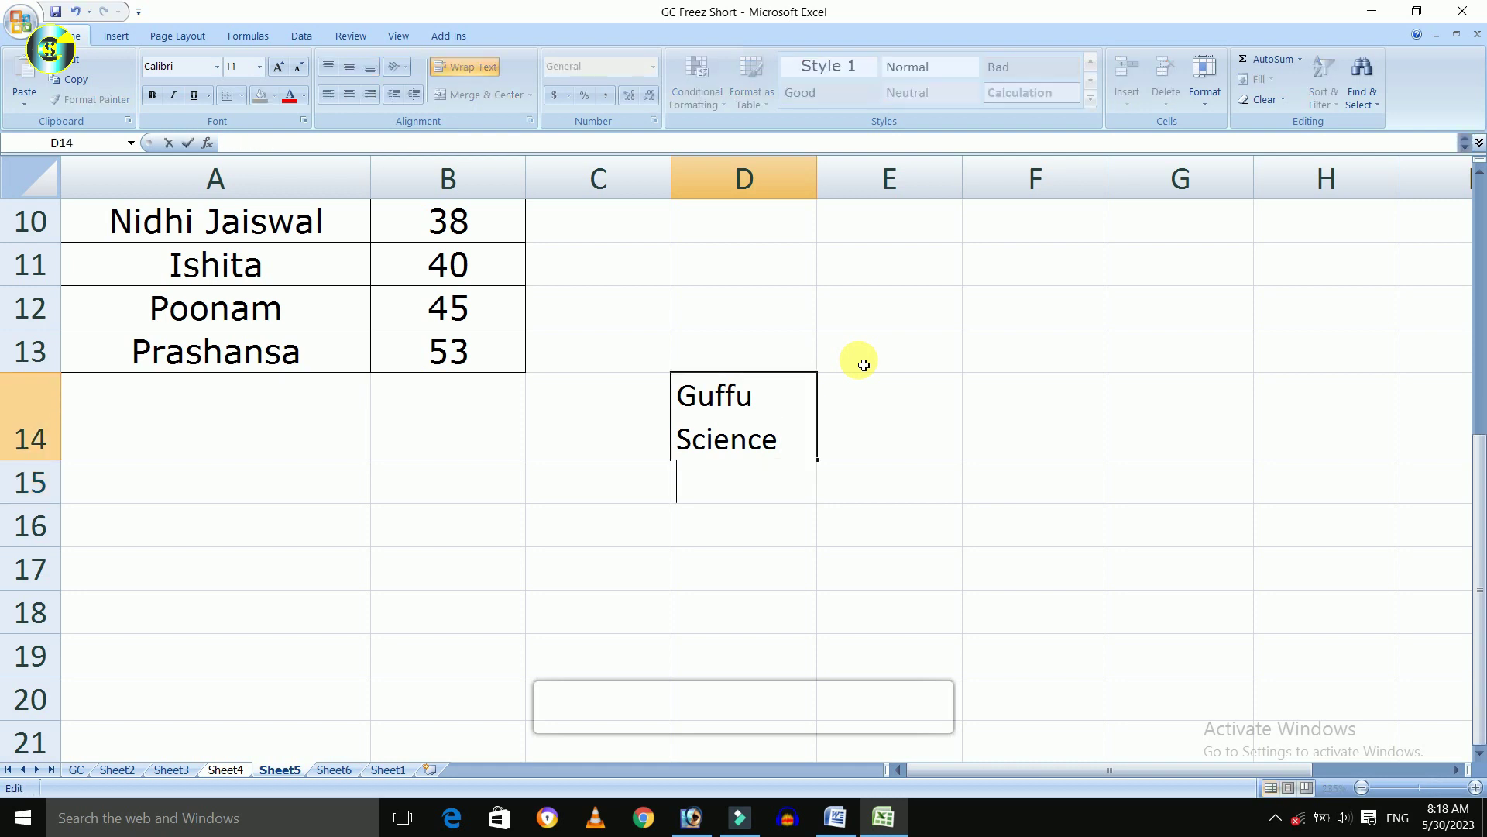
type("Sir")
key("alt+Return")
type("N")
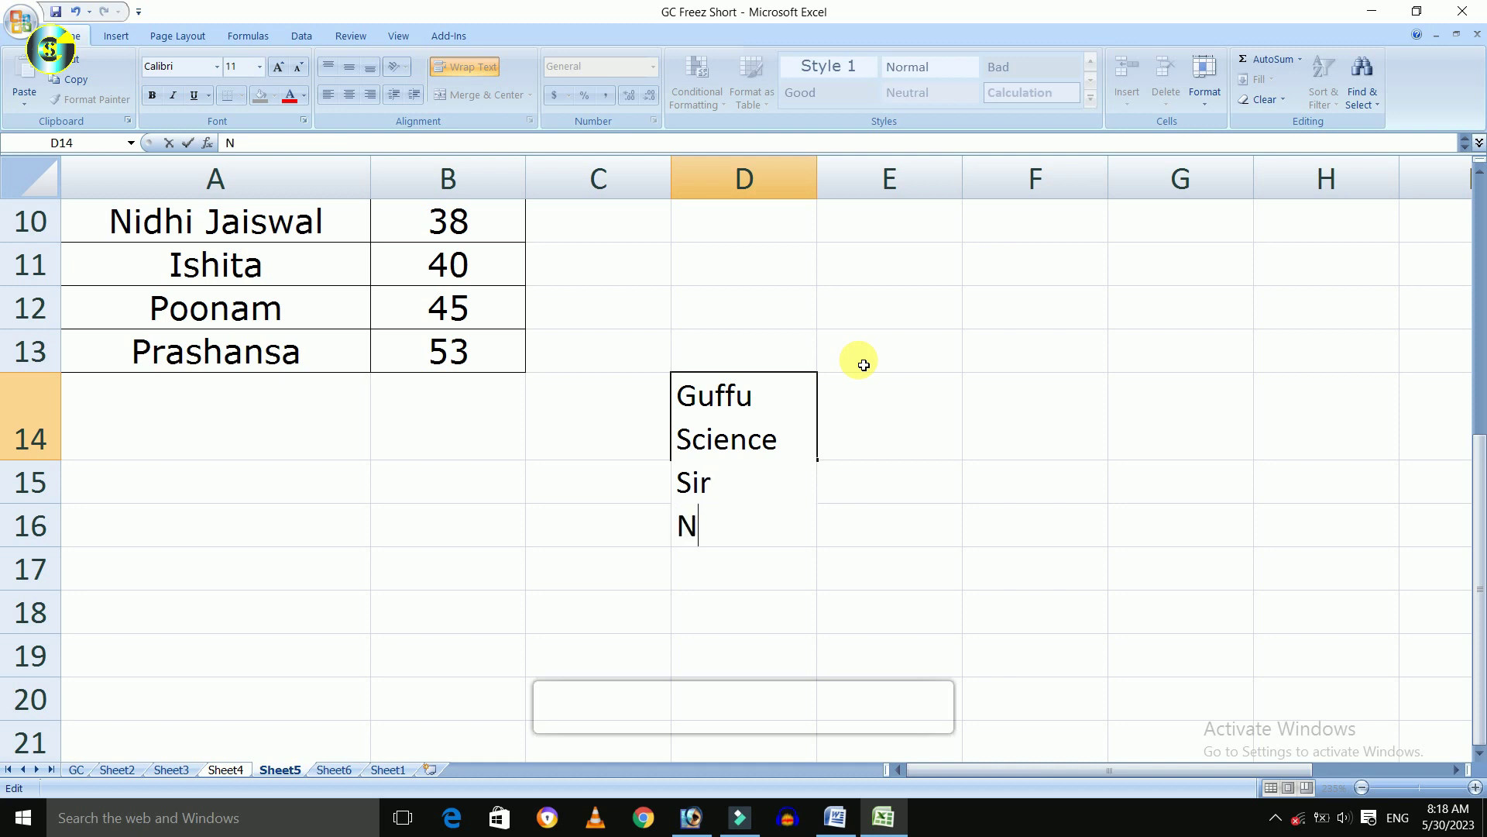
type("ew")
key("Return")
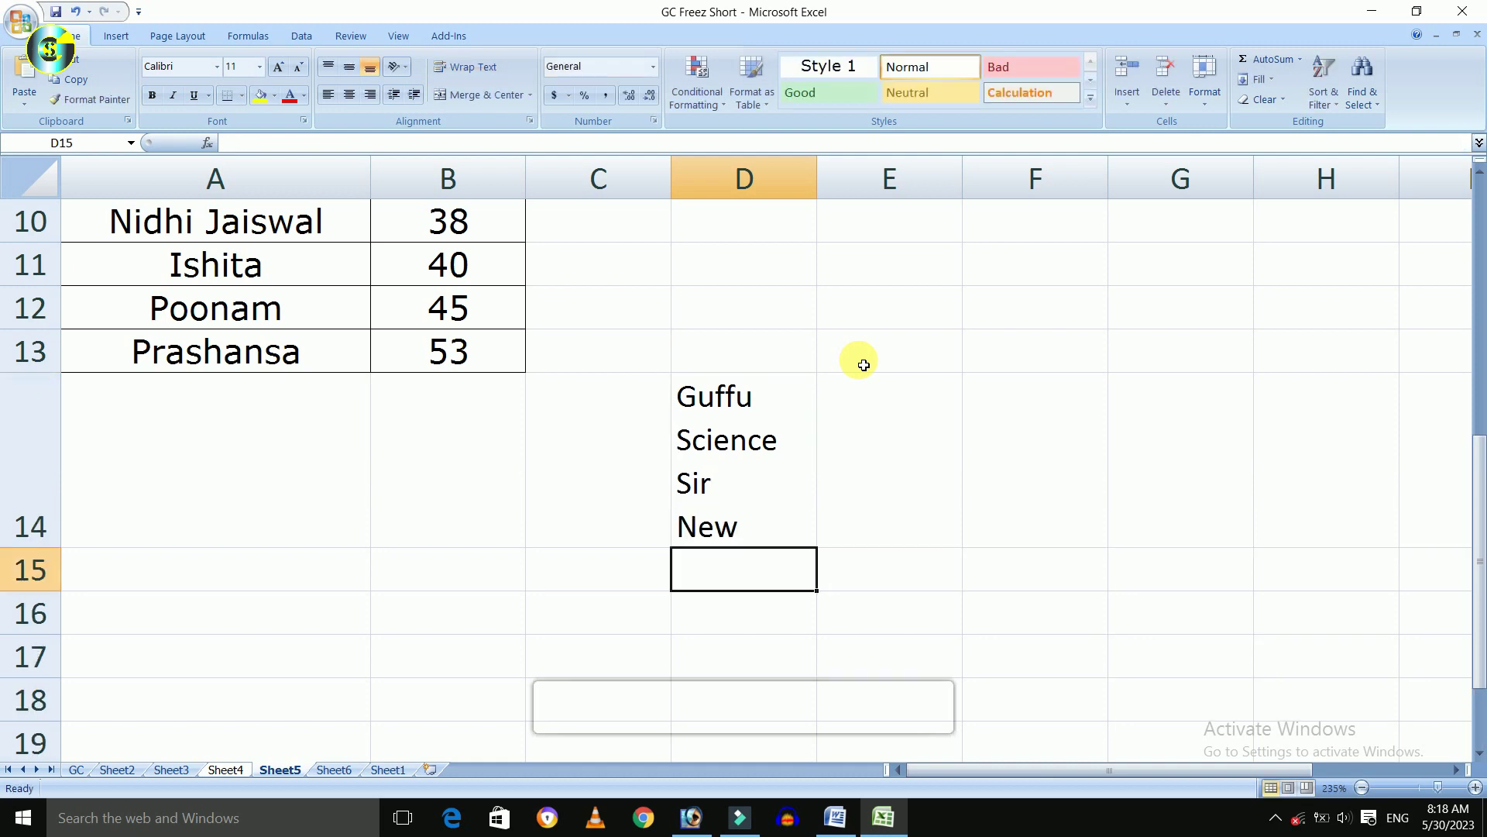
Create a column chart of the Name List and Value table on its own chart sheet.
key("Up")
key("ctrl+Home")
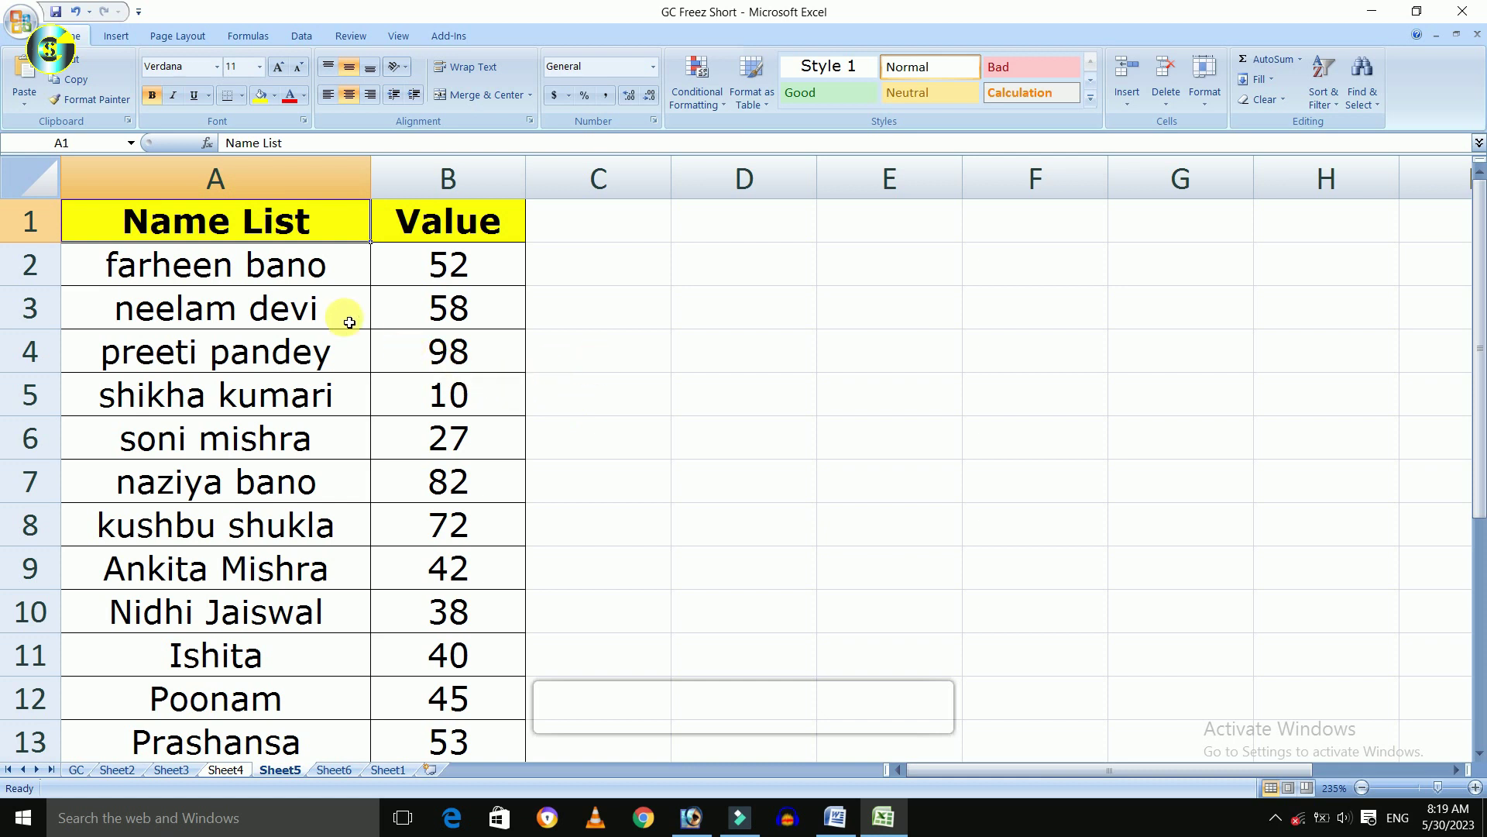
left_click_drag(309, 219, 480, 738)
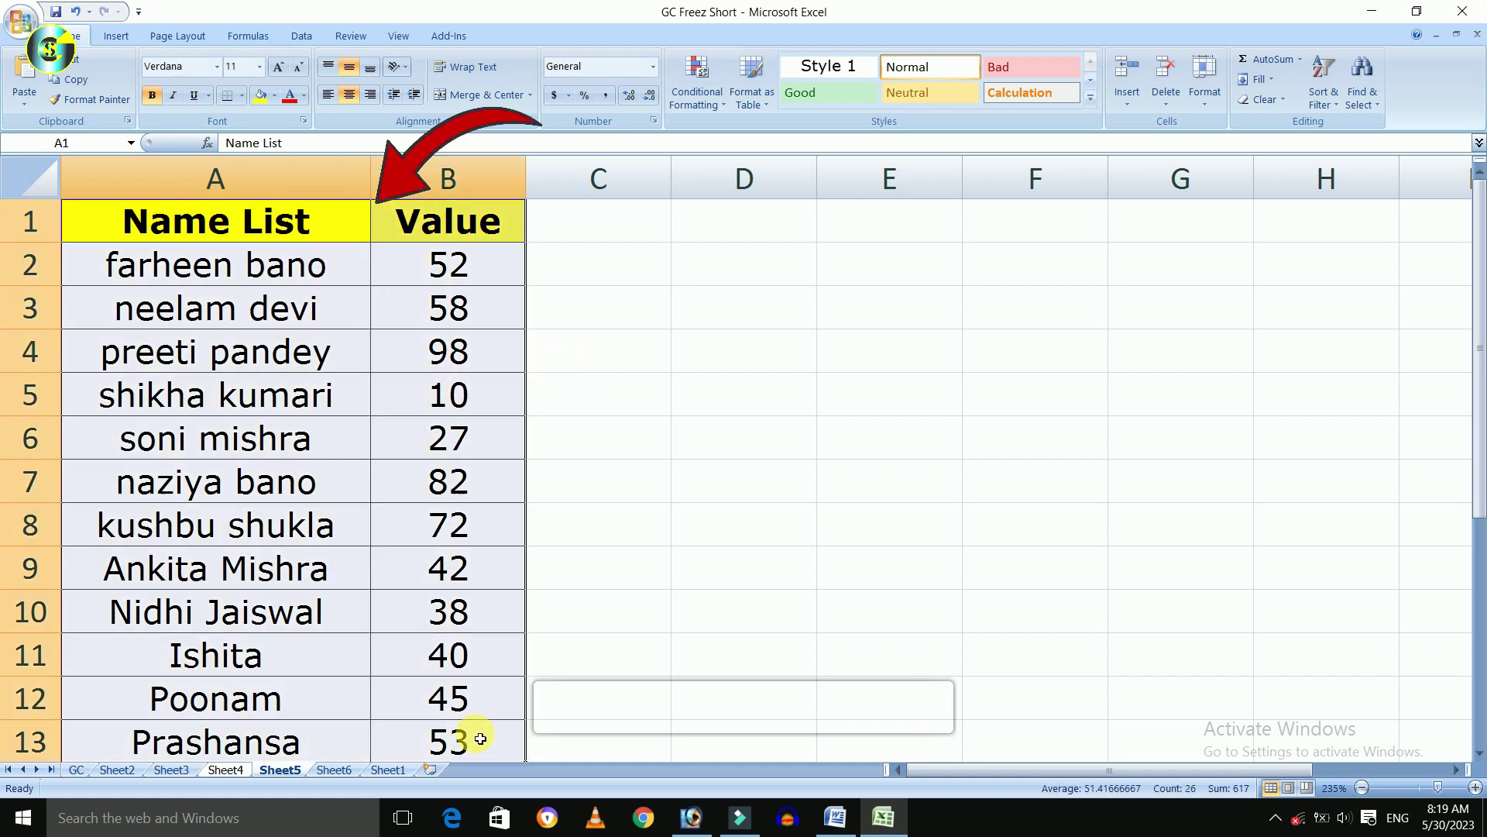
left_click(434, 435)
key("ctrl+Home")
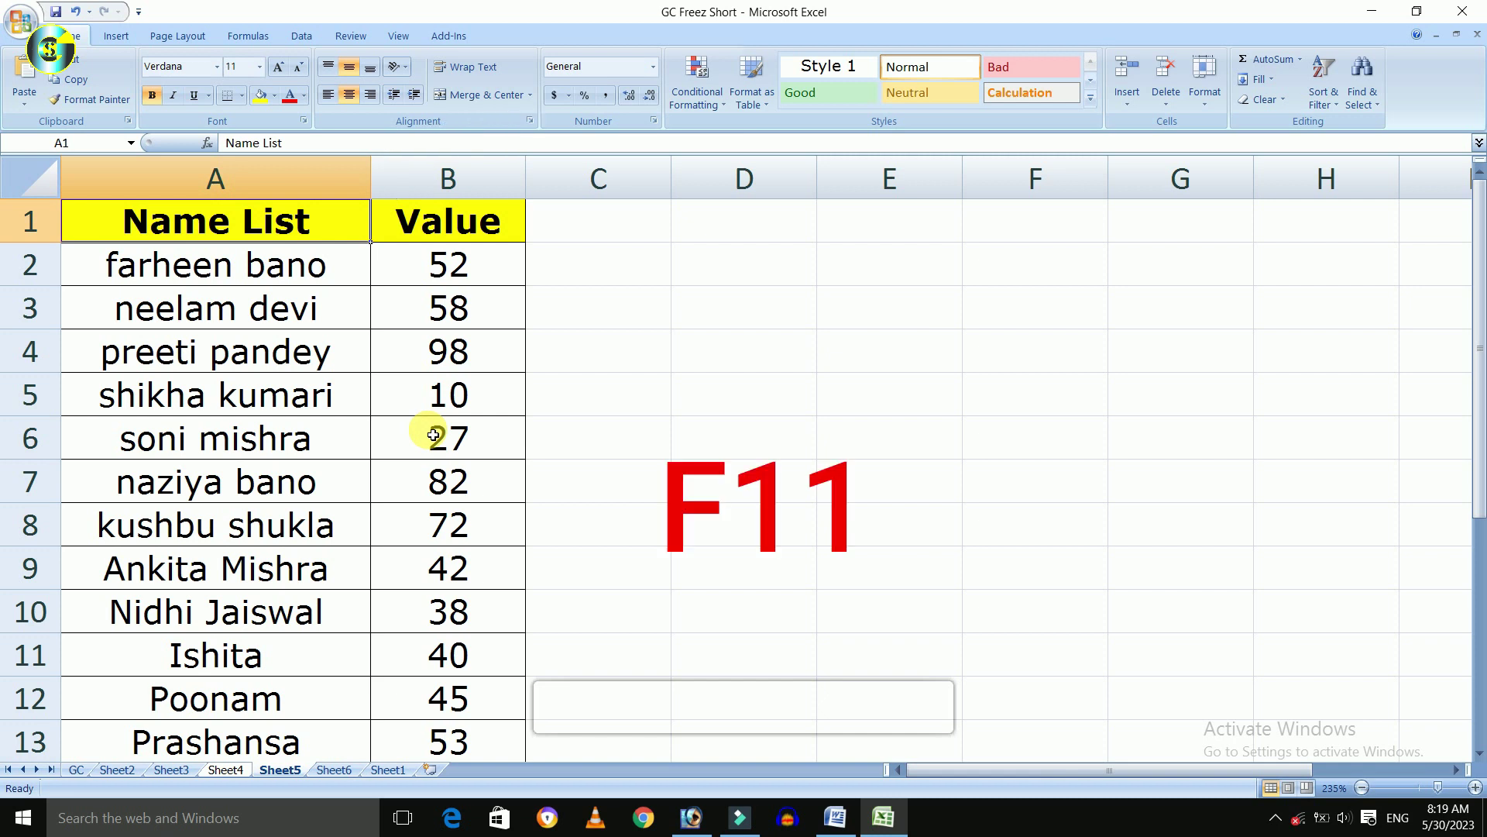
key("F11")
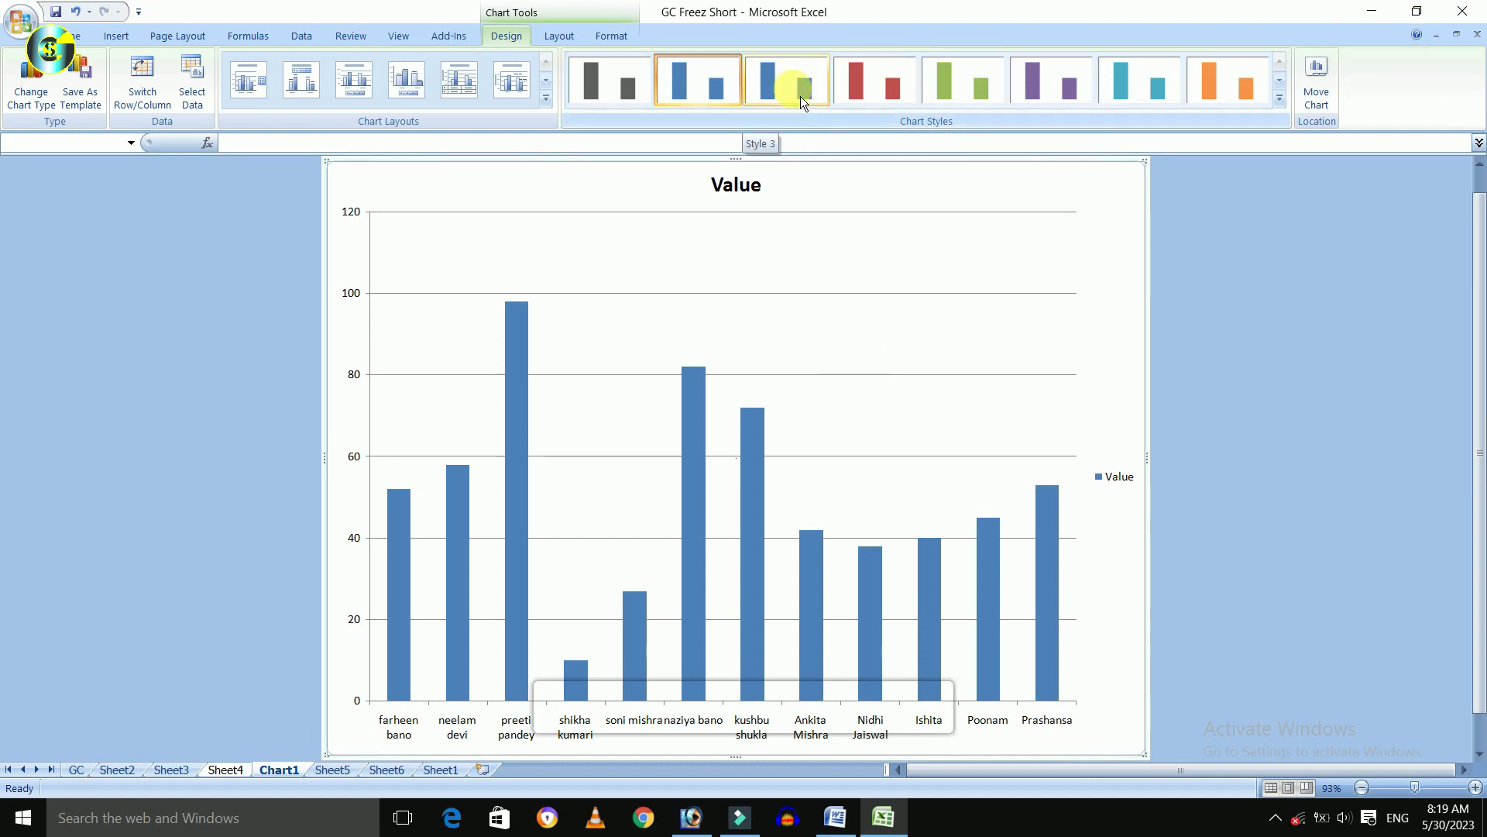
Try the red, green and purple chart styles on the column chart and apply the turquoise one.
left_click(857, 91)
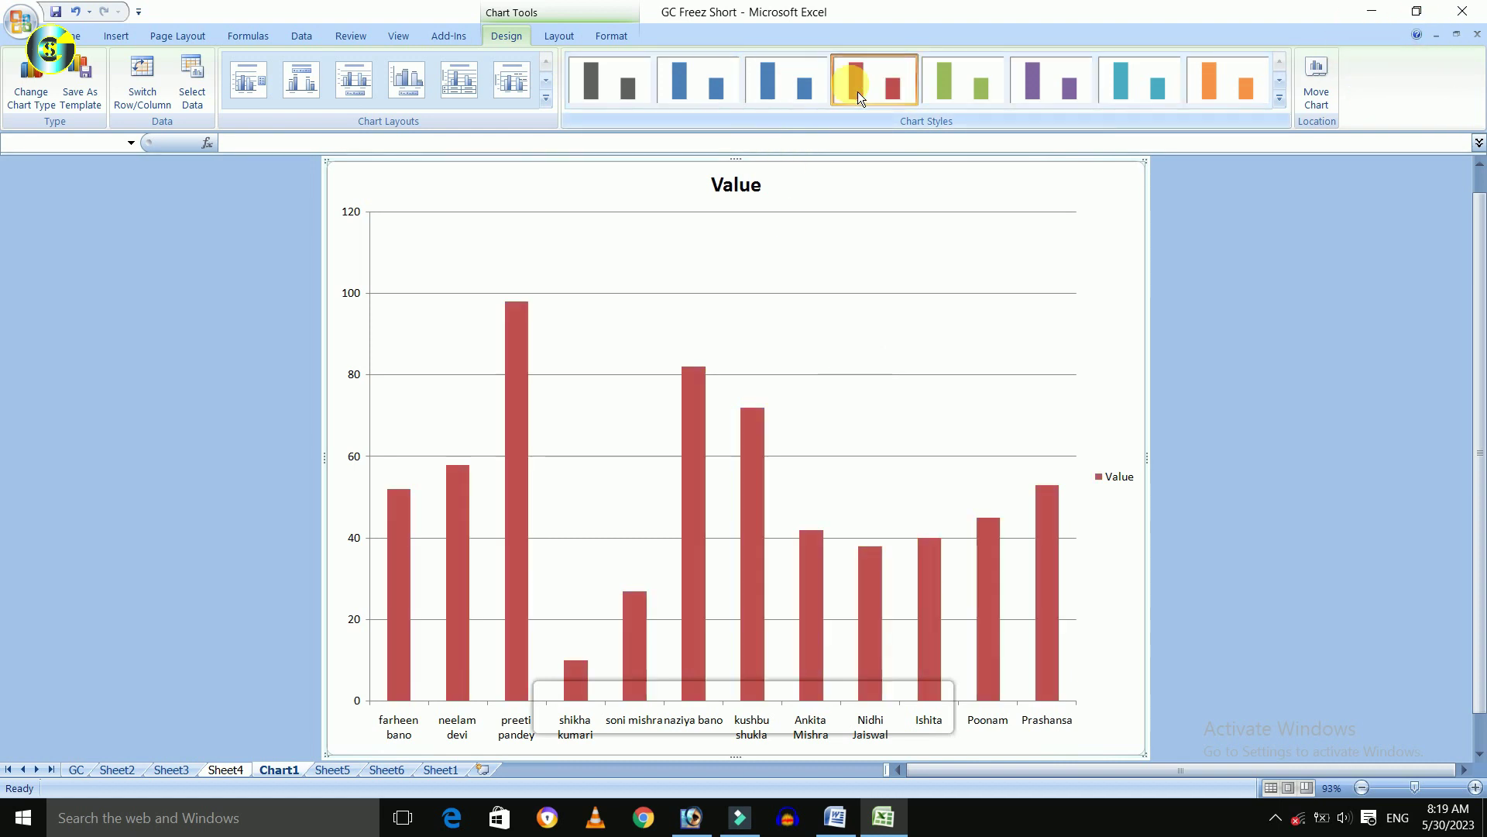
left_click(974, 90)
left_click(1046, 90)
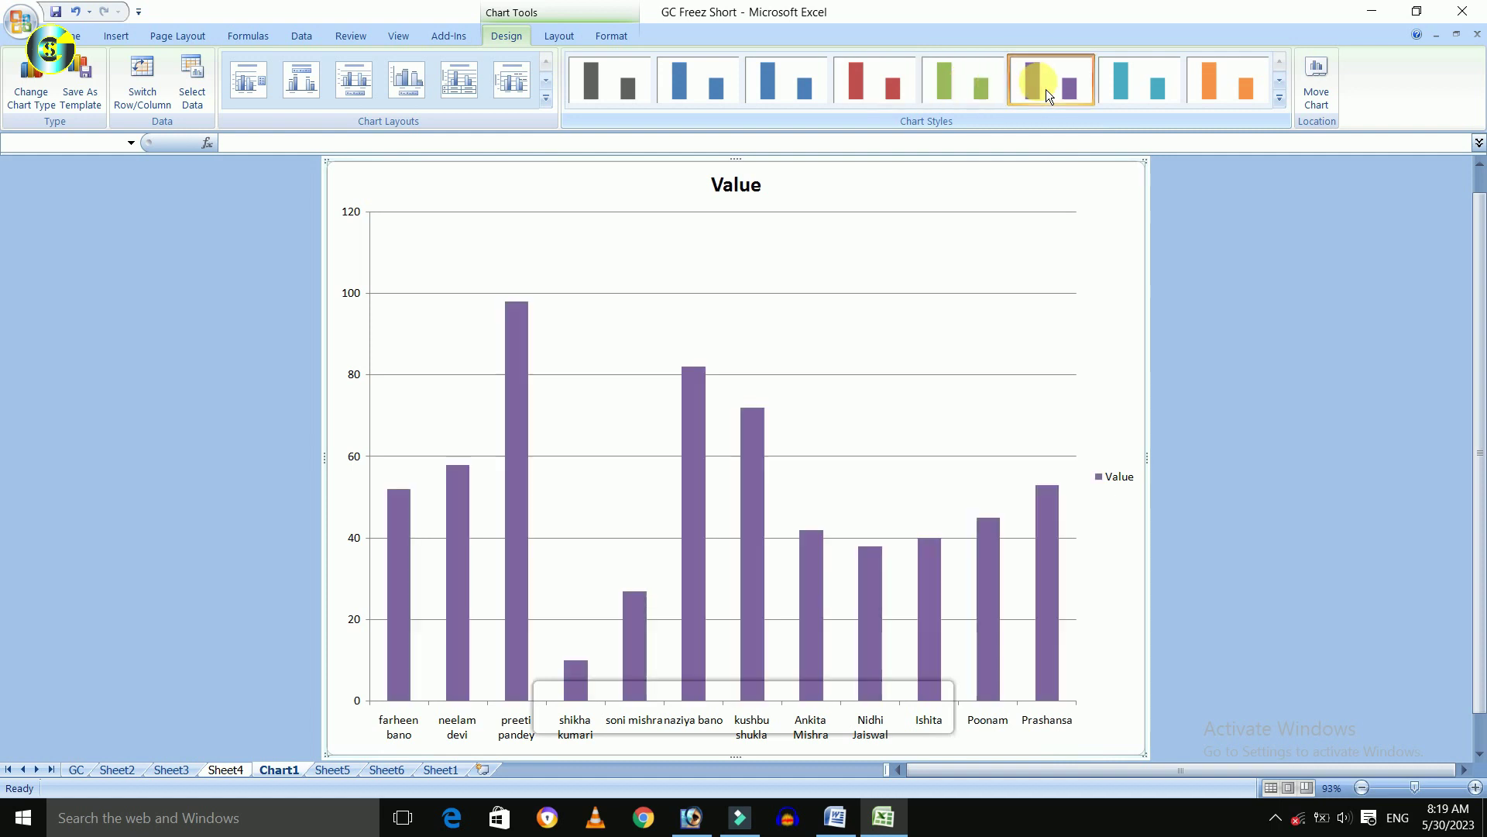
left_click(1135, 92)
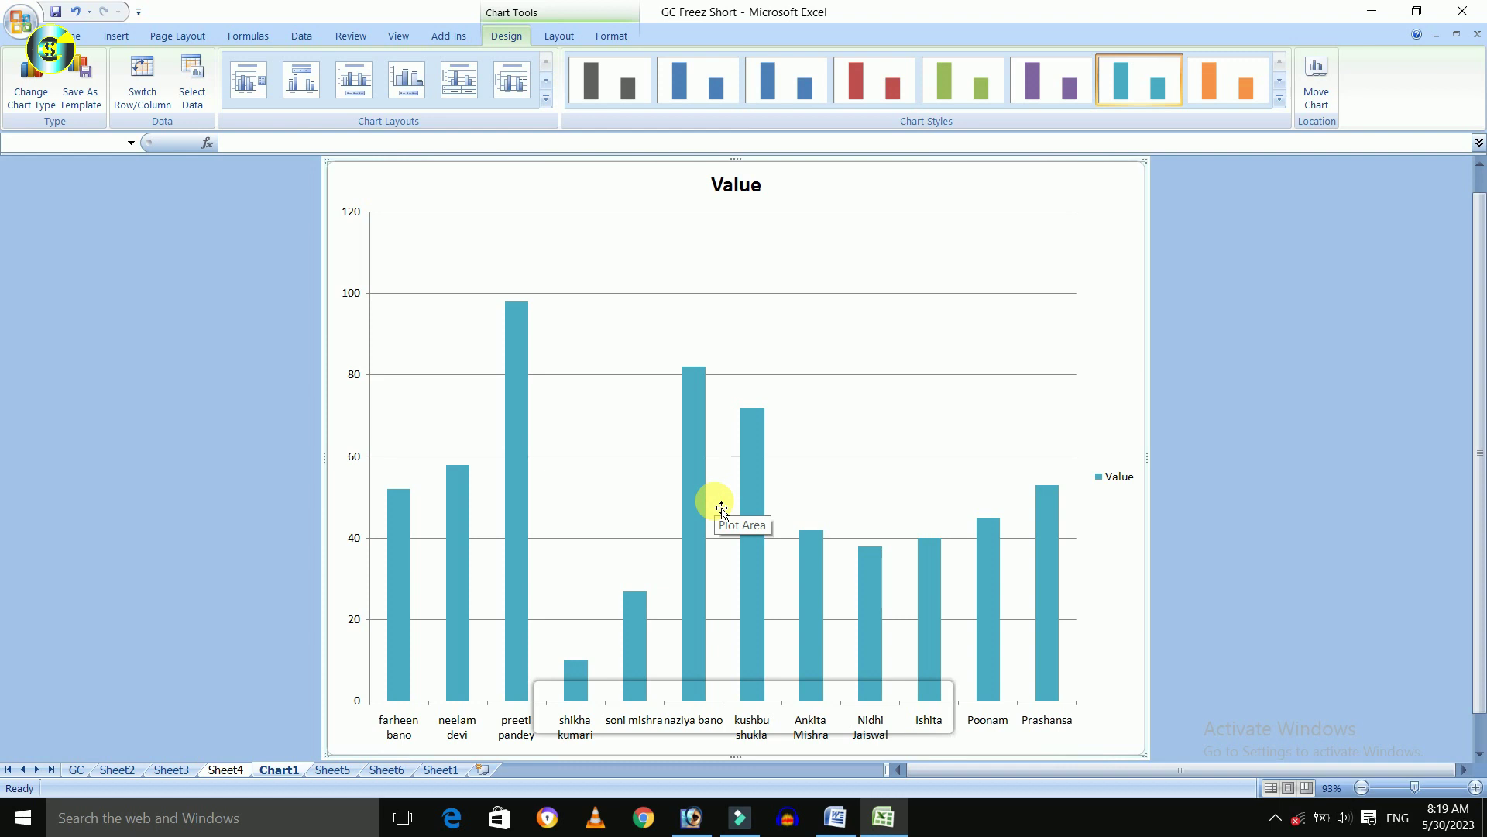
Delete the Chart1 sheet from the workbook and confirm the deletion.
mouse_move(519, 576)
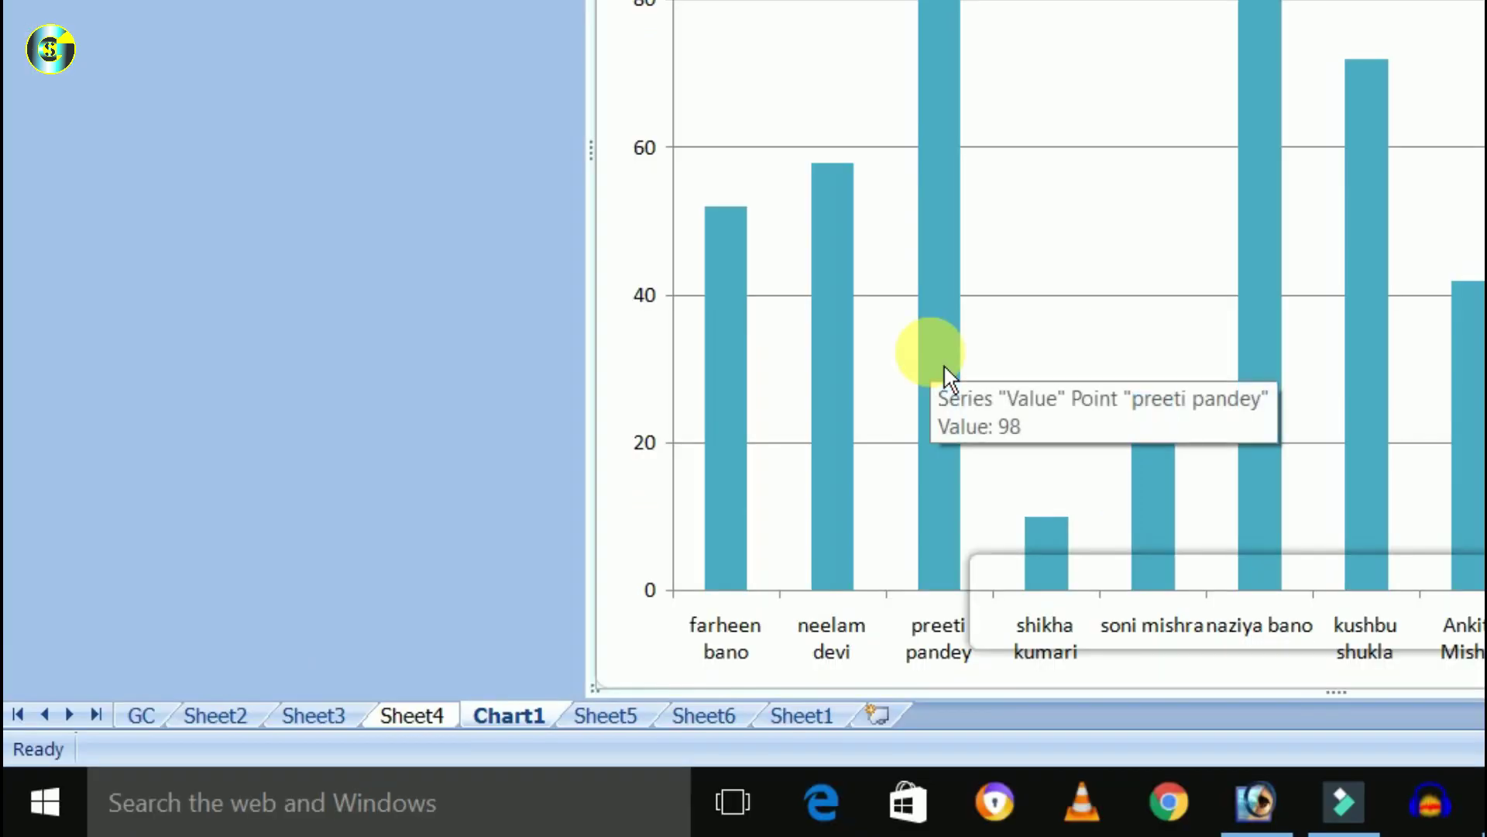
right_click(534, 736)
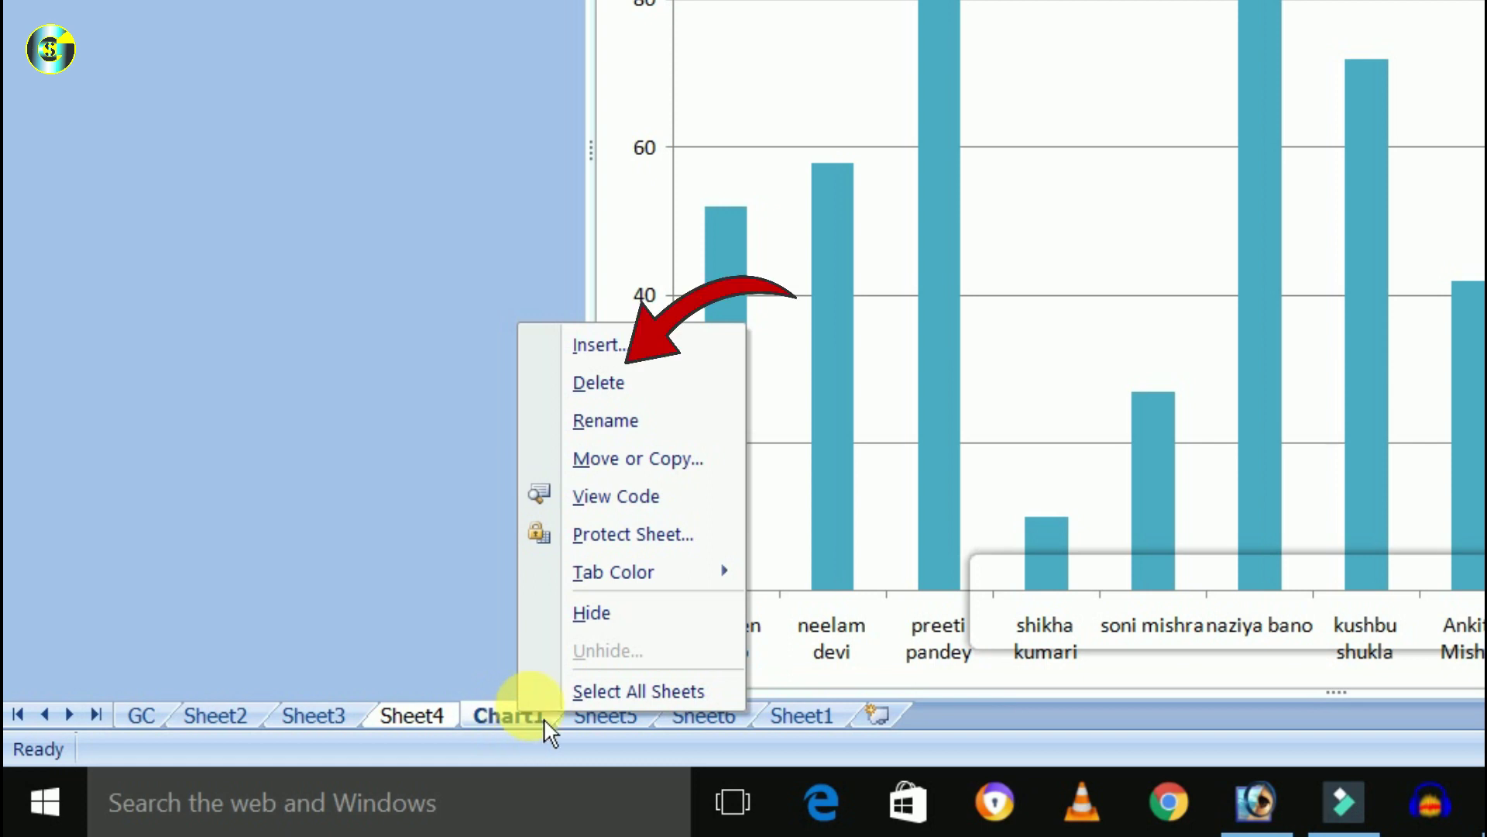
left_click(614, 388)
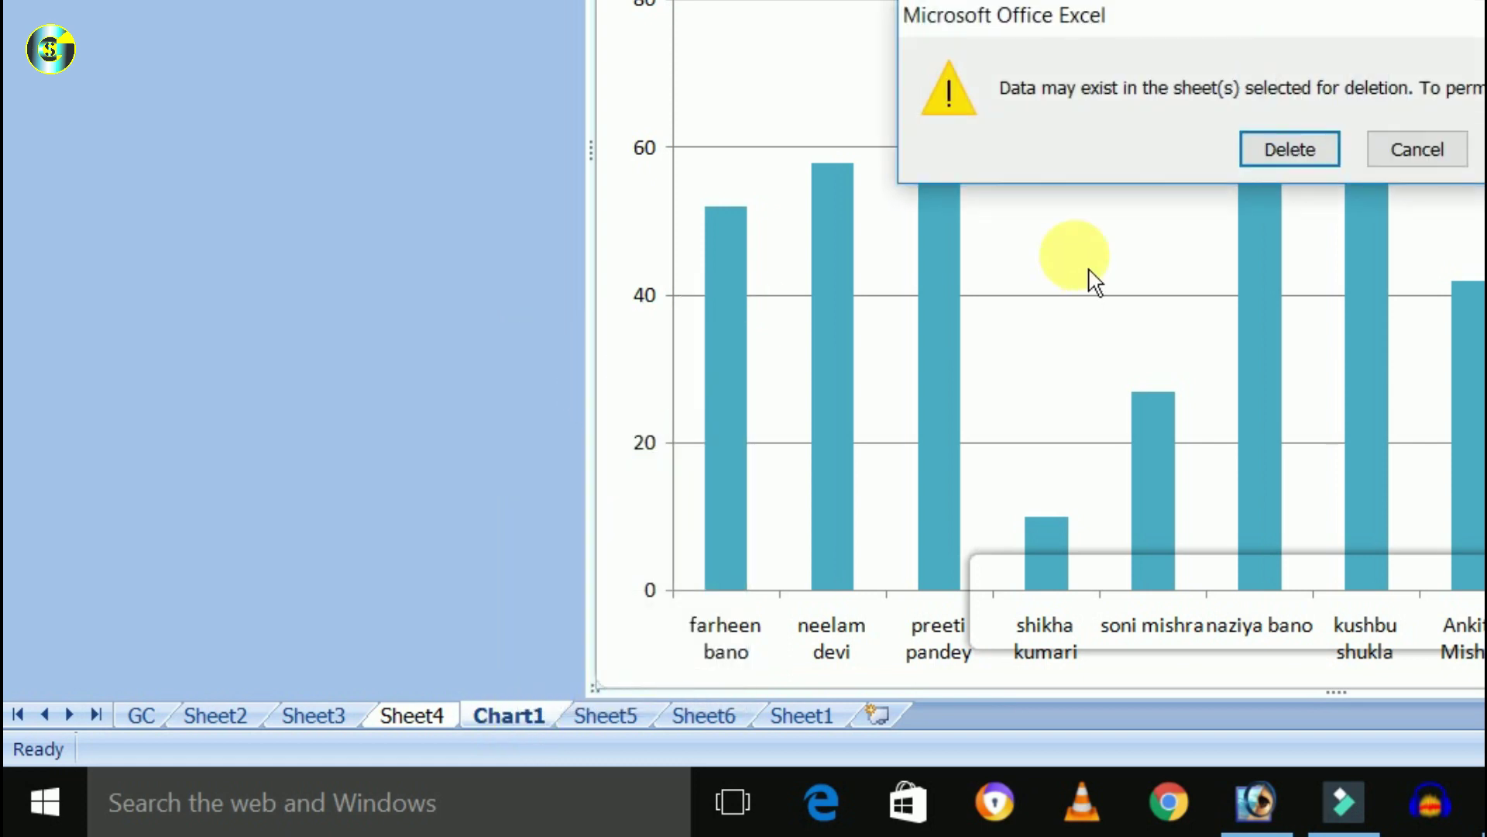
left_click(1280, 166)
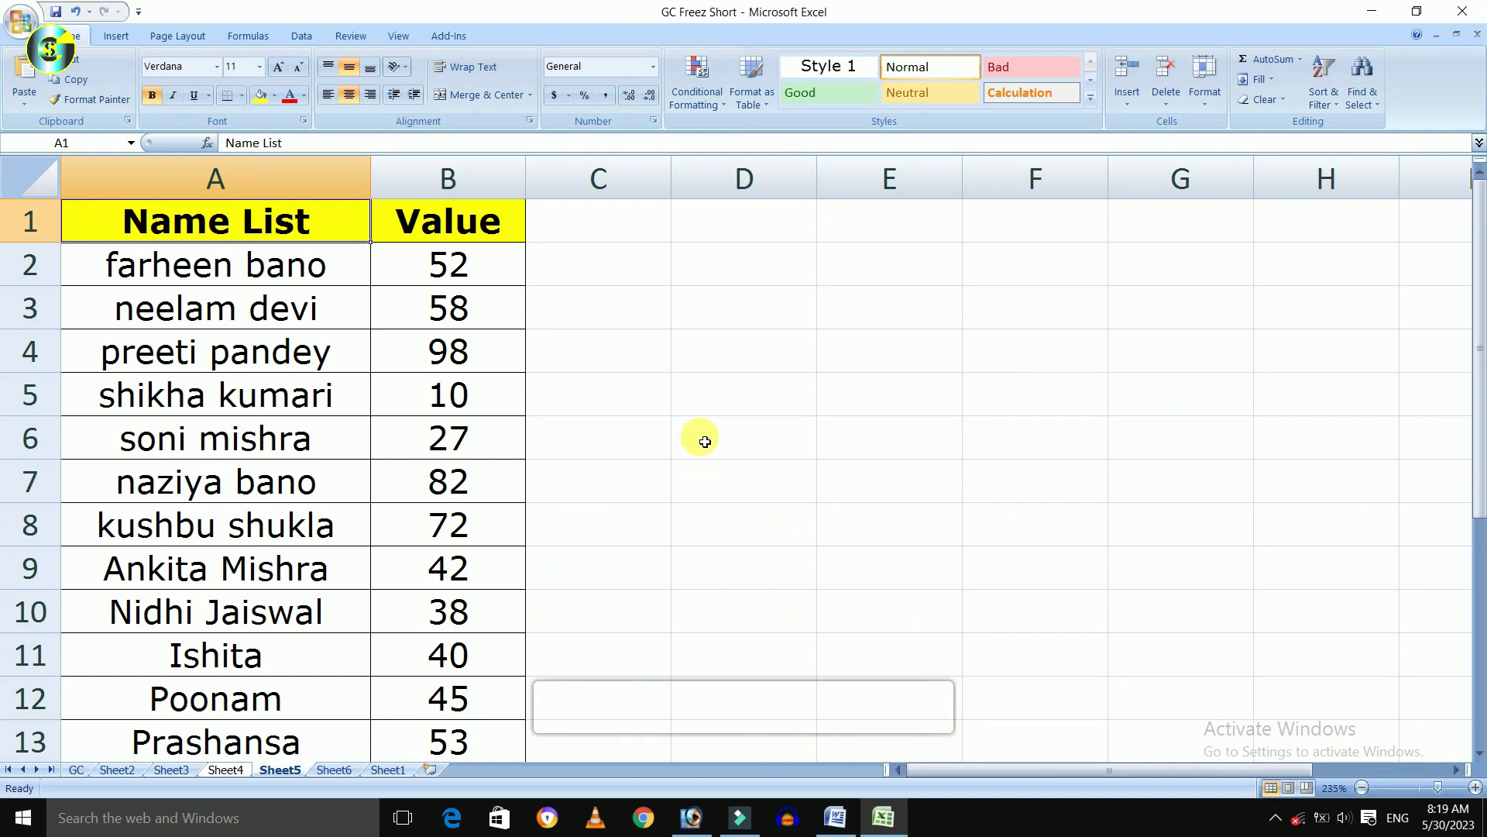
left_click(728, 435)
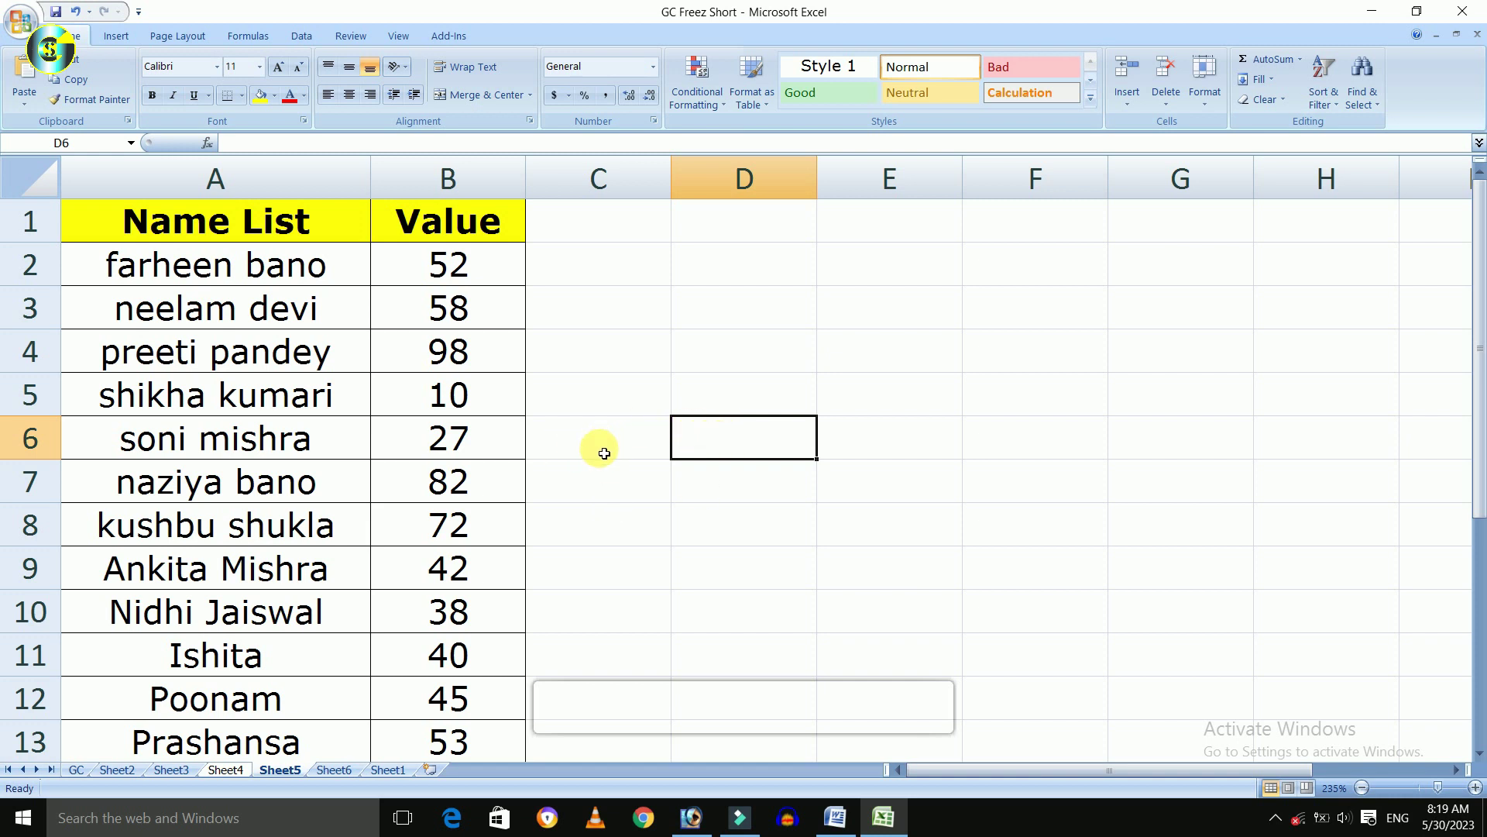
left_click(244, 366)
left_click_drag(245, 371, 249, 483)
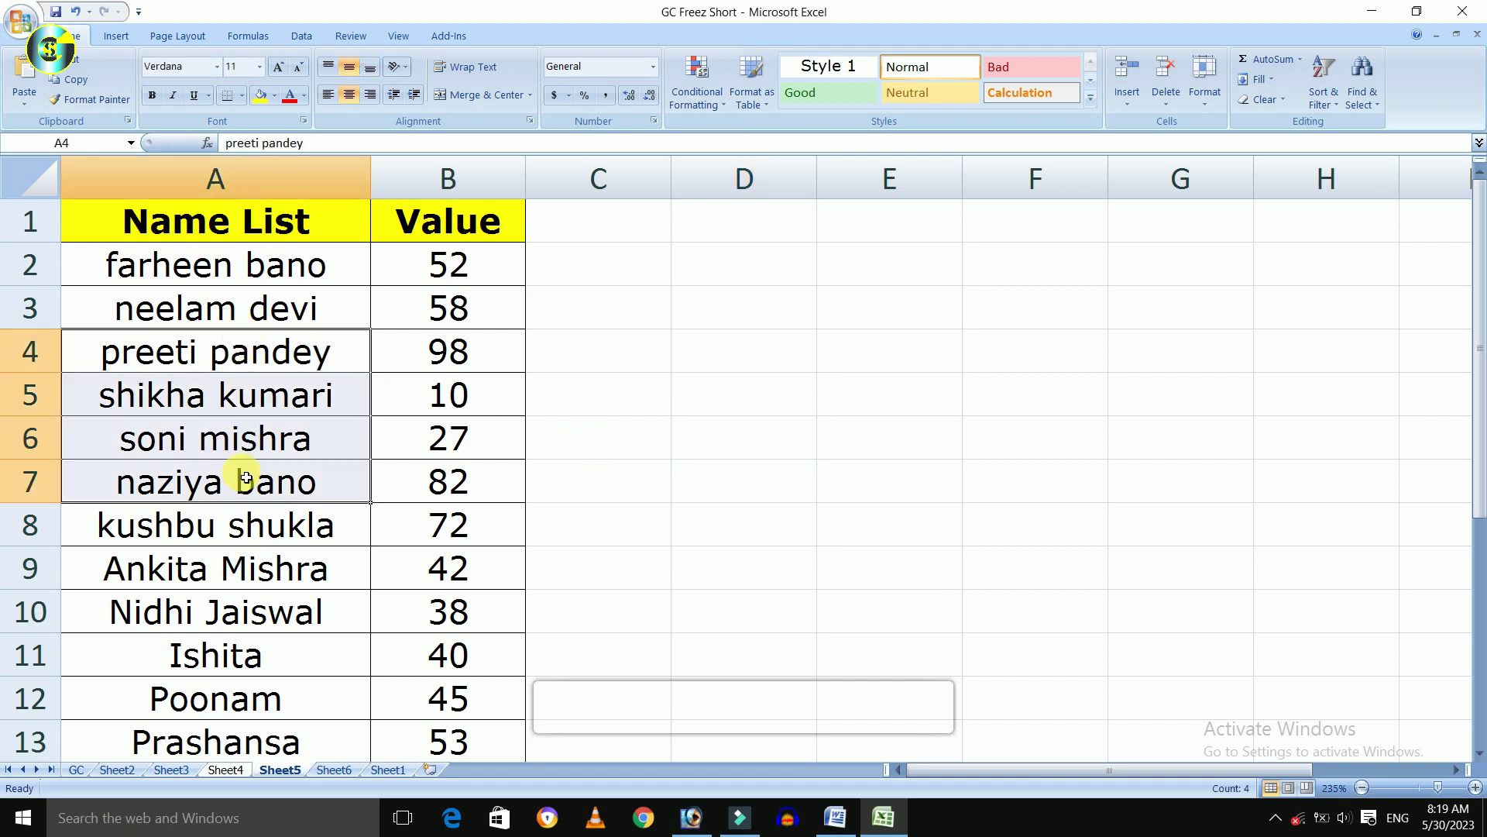
left_click(312, 563)
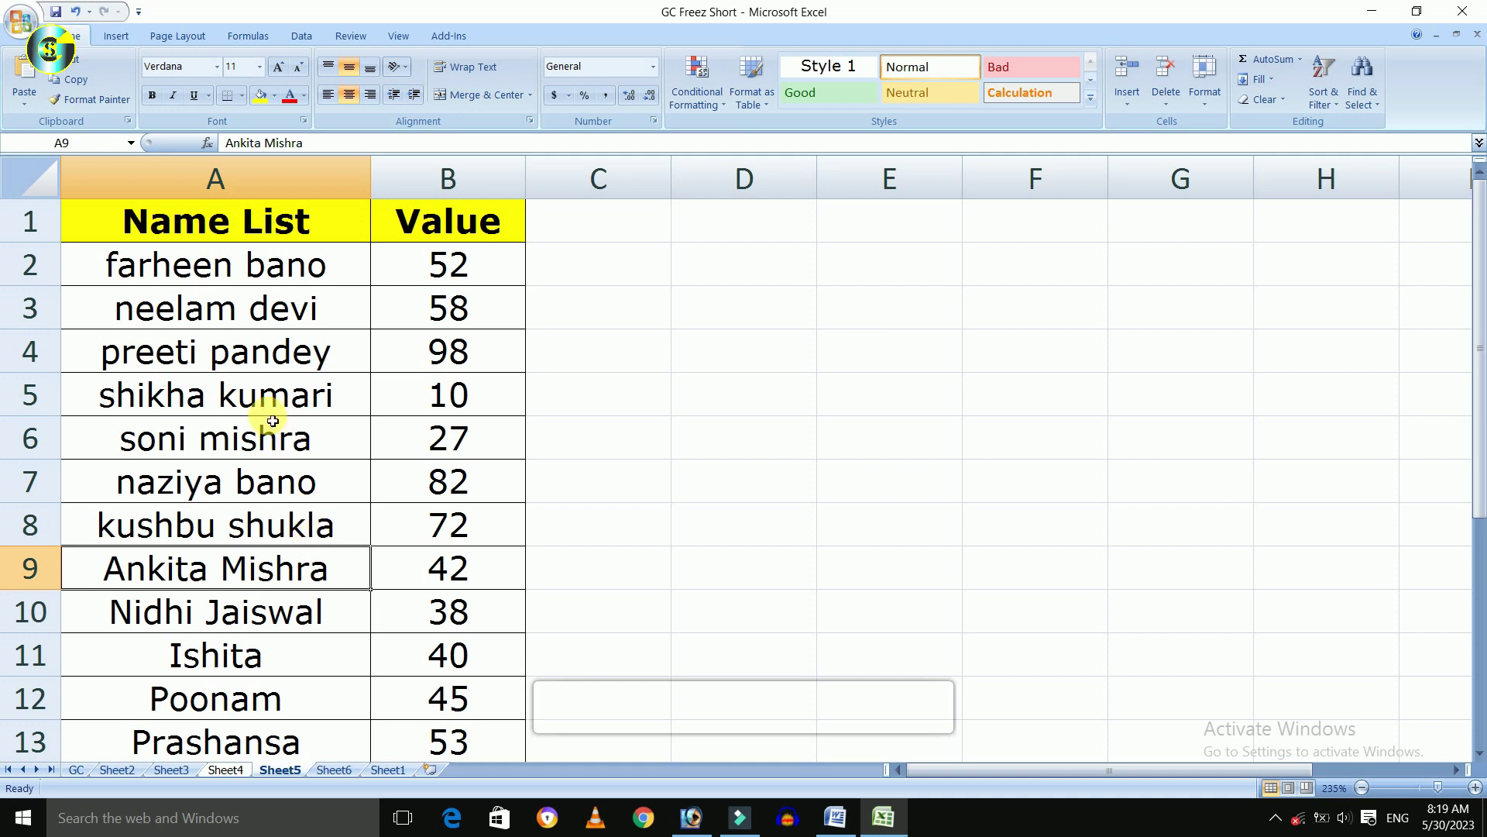
Open cell A5 for in-cell editing, select individual letters within its text, and leave the cell.
left_click(140, 398)
double_click(140, 398)
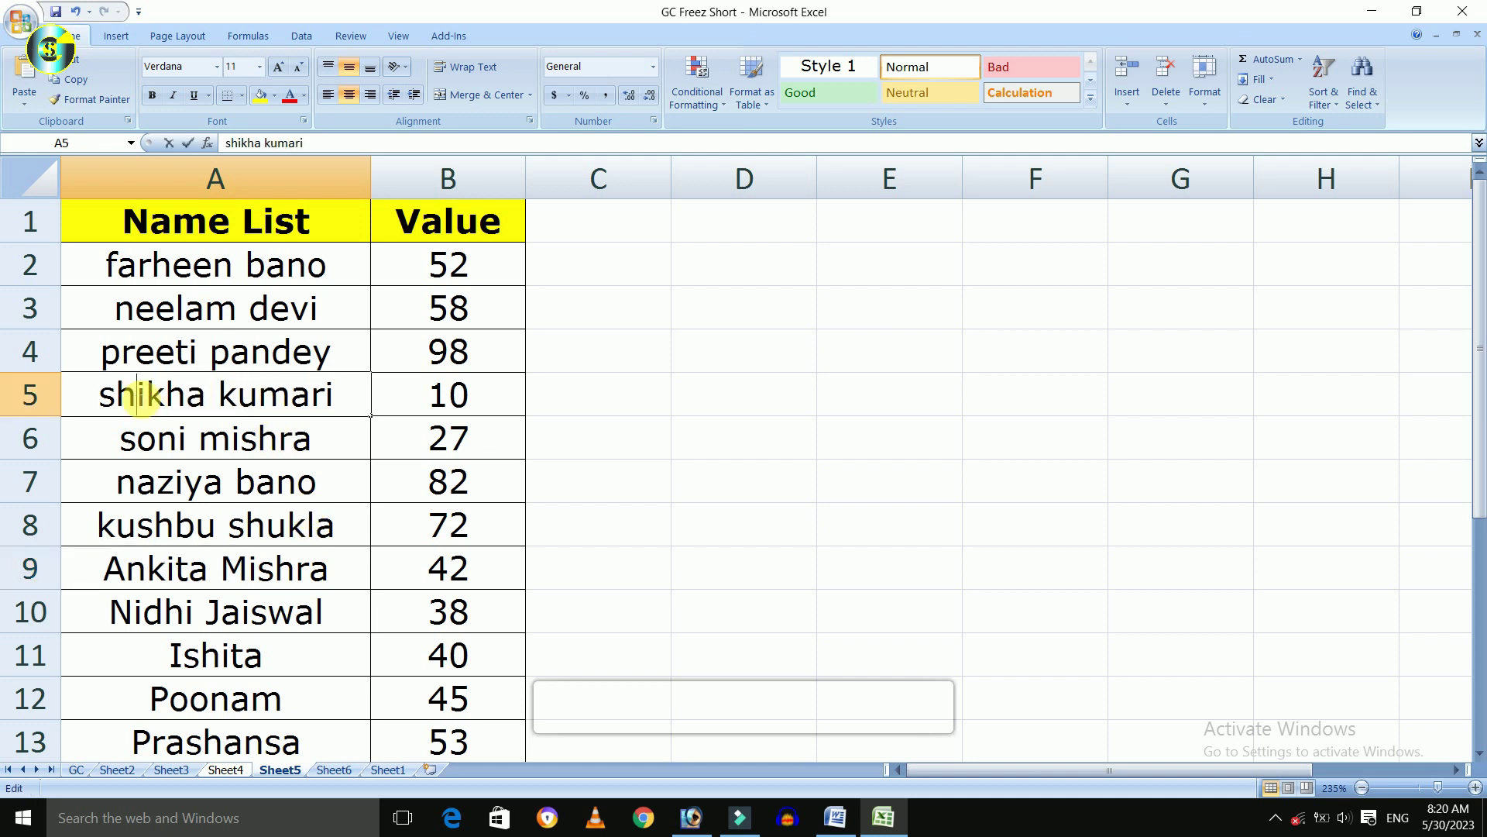
left_click_drag(170, 399, 237, 403)
left_click(295, 402)
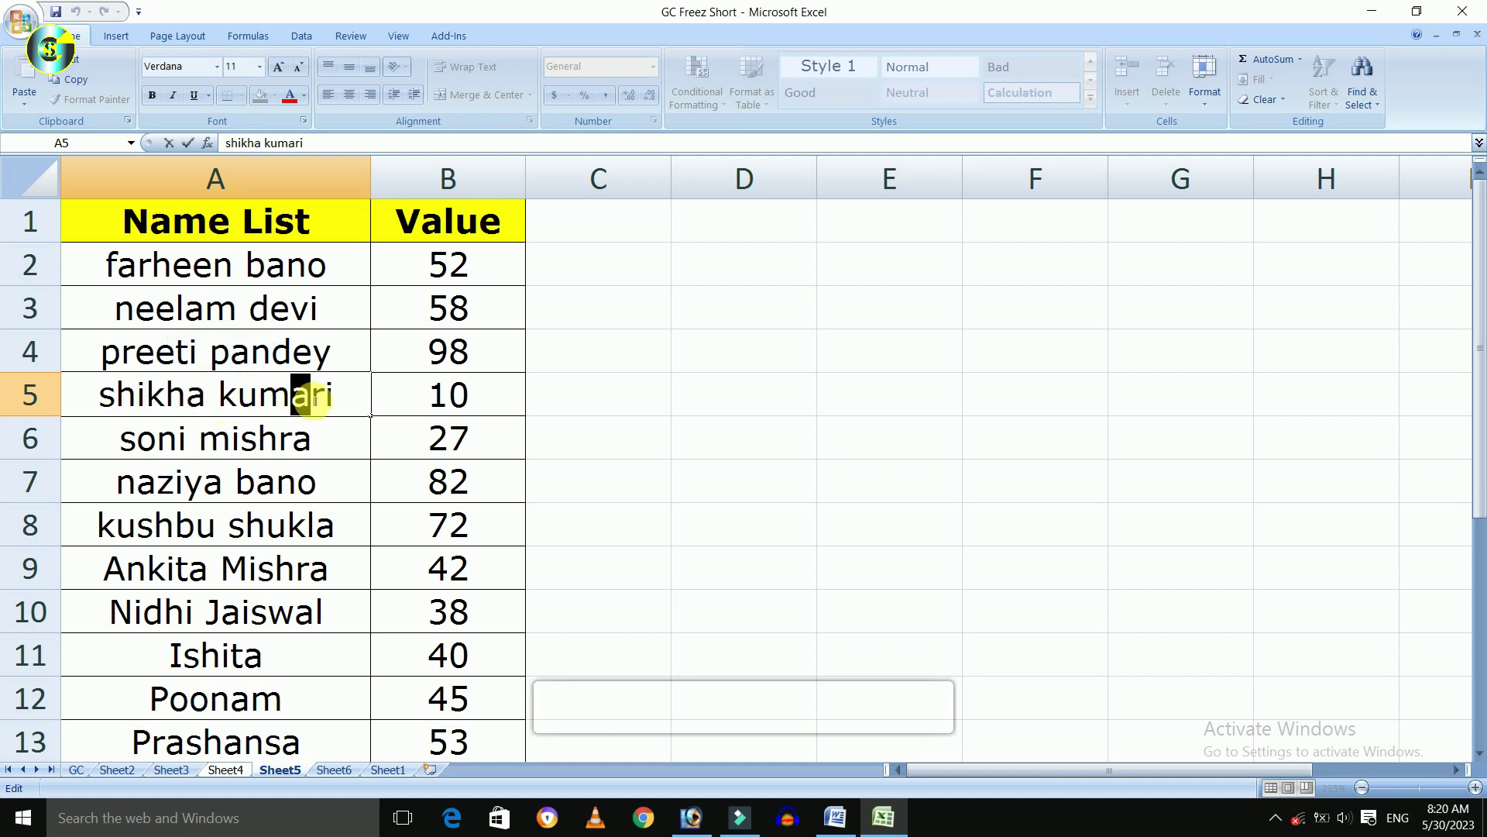
left_click_drag(147, 398, 172, 399)
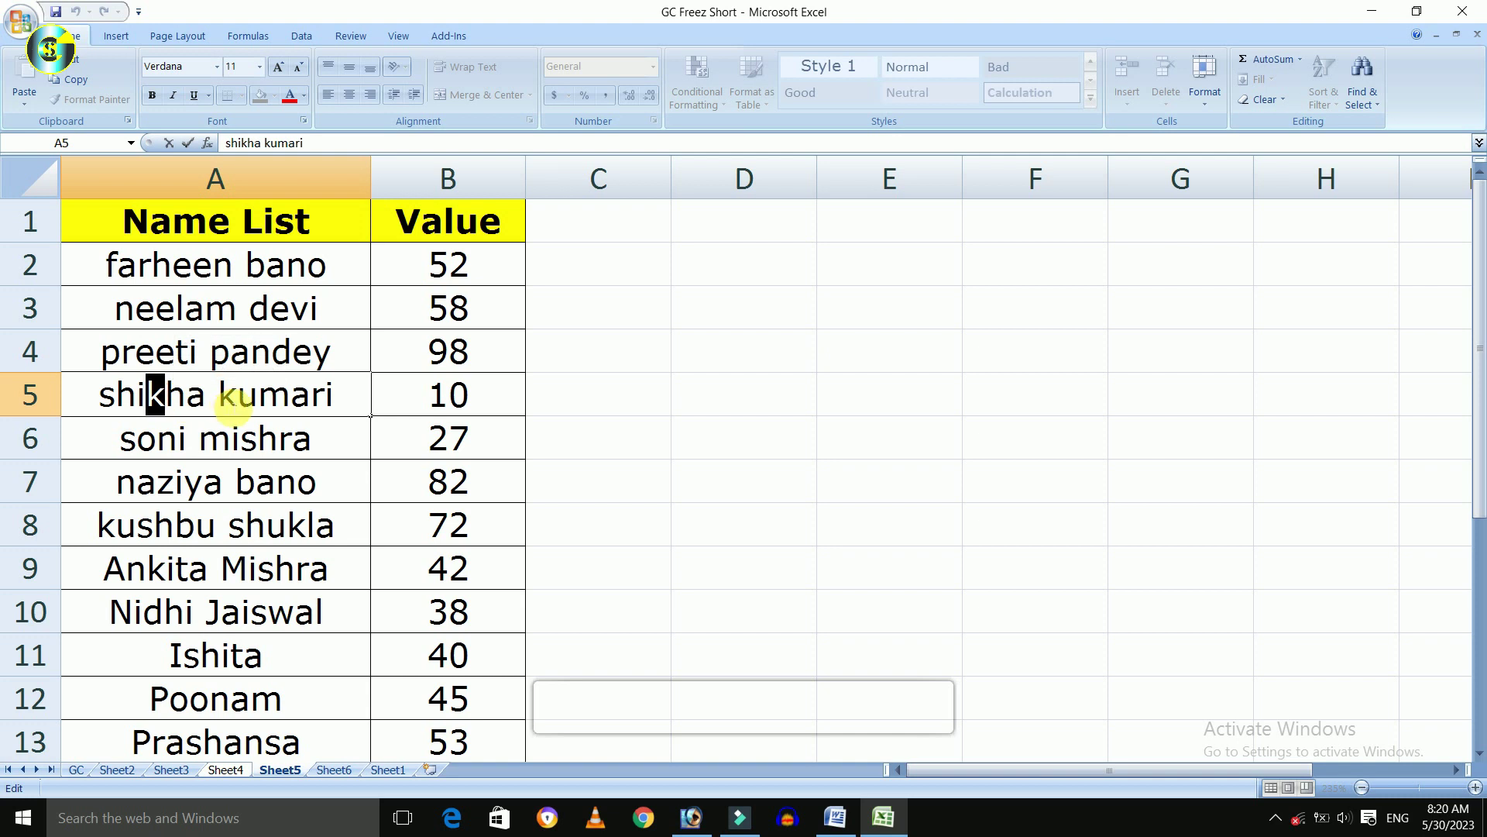
left_click(262, 403)
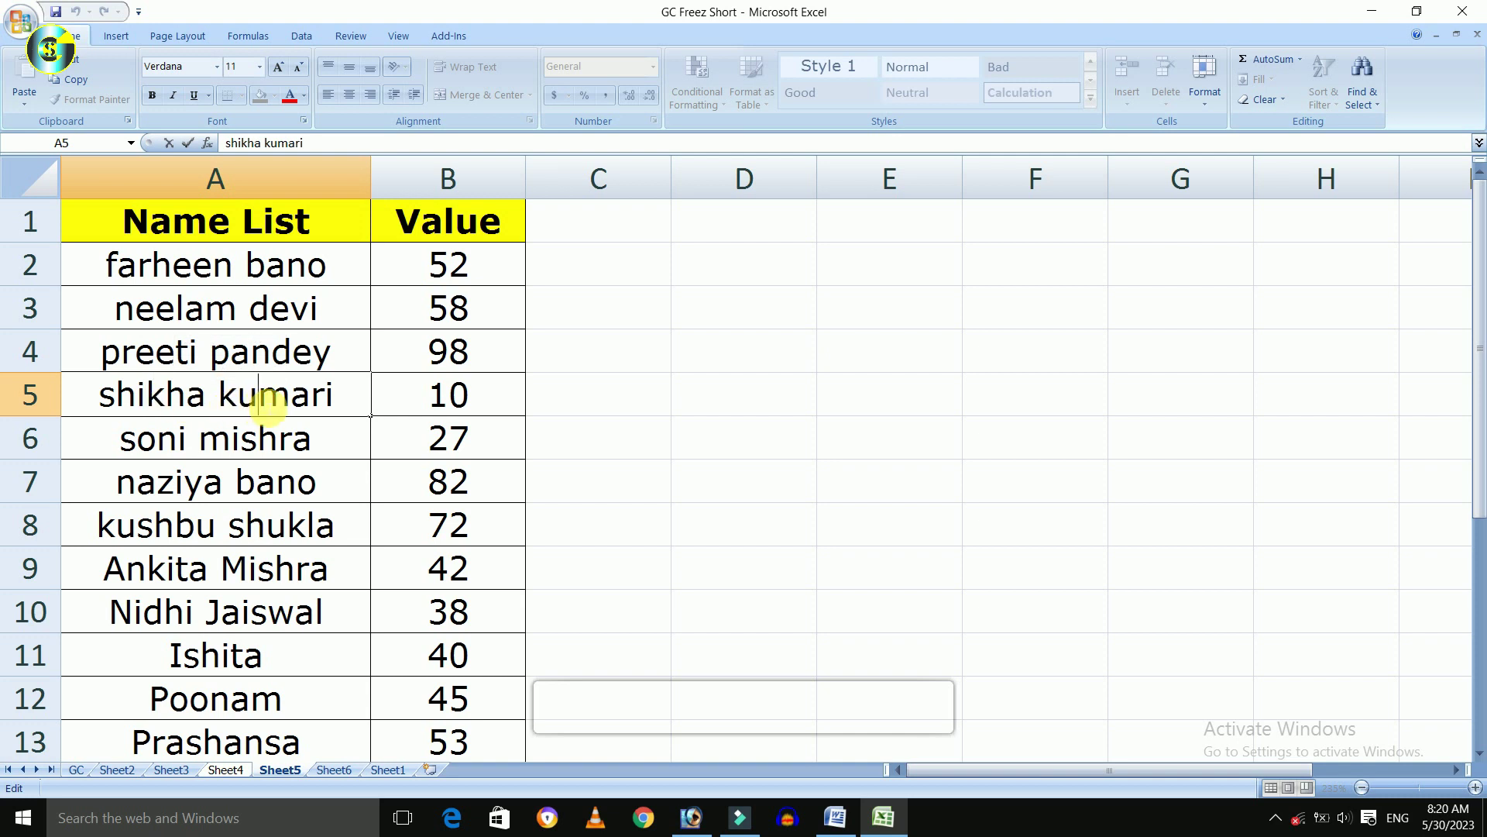
key("Return")
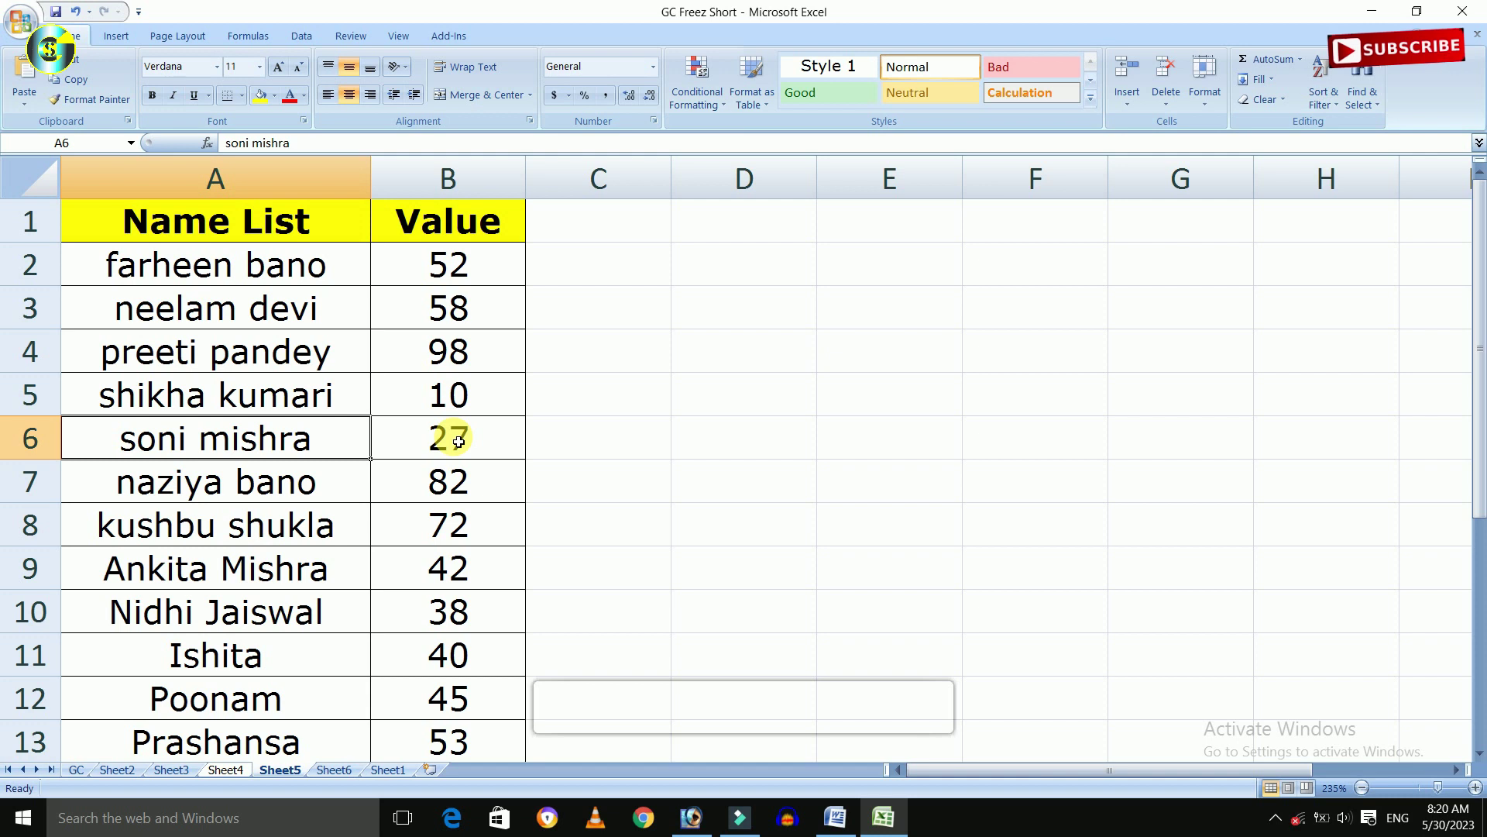
Move down column B to row 24 to examine how the header row behaves while scrolling, and return to cell A1.
left_click(594, 470)
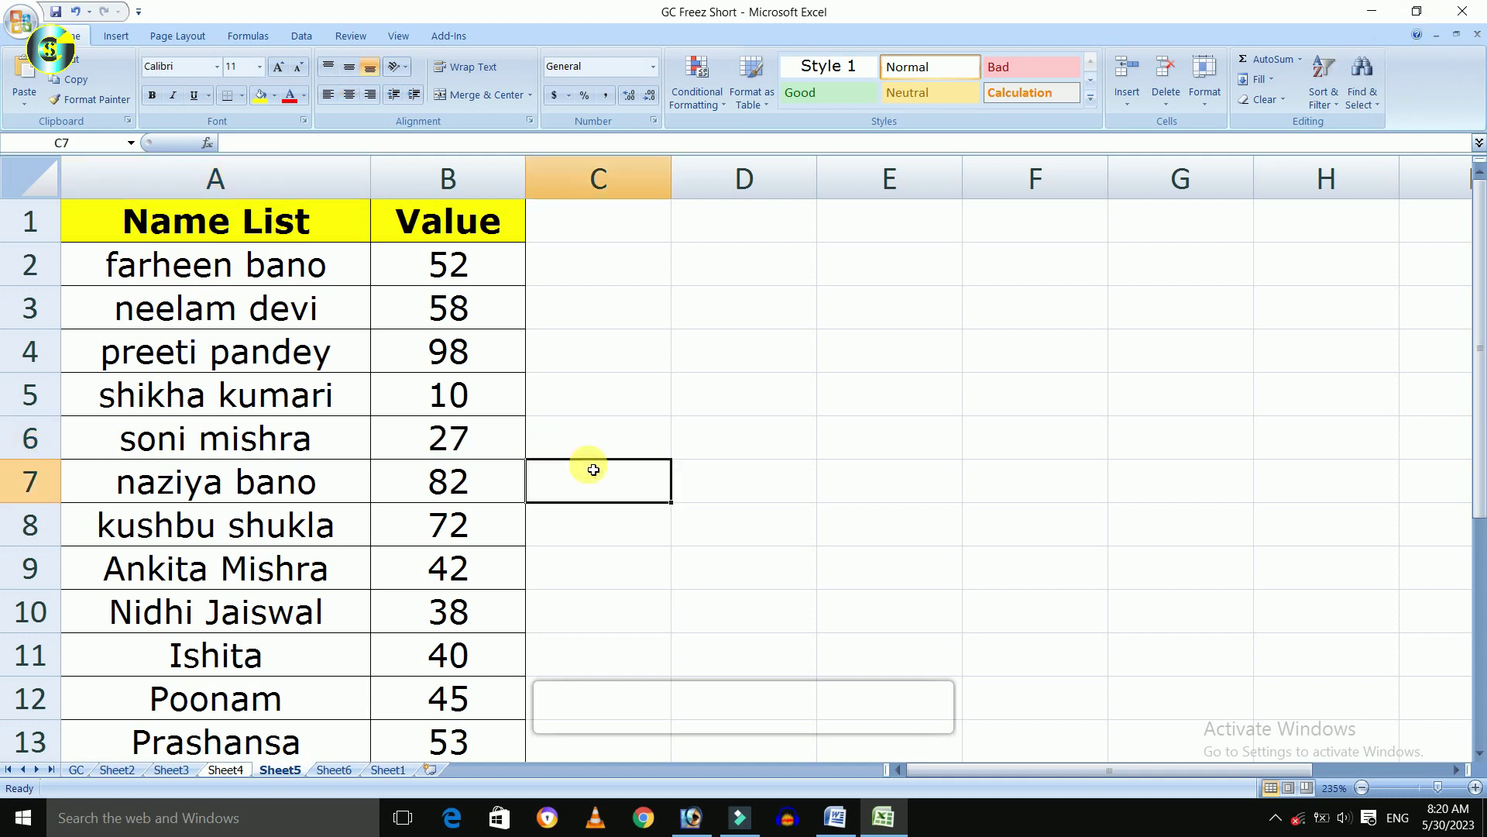
key("Left")
key("Up")
key("Up")
key("Up")
key("Up")
key("Up")
key("Down")
key("Down")
key("Down")
key("Down")
key("Down")
key("Down")
key("Down")
key("Down")
key("Down")
key("Down")
key("Down")
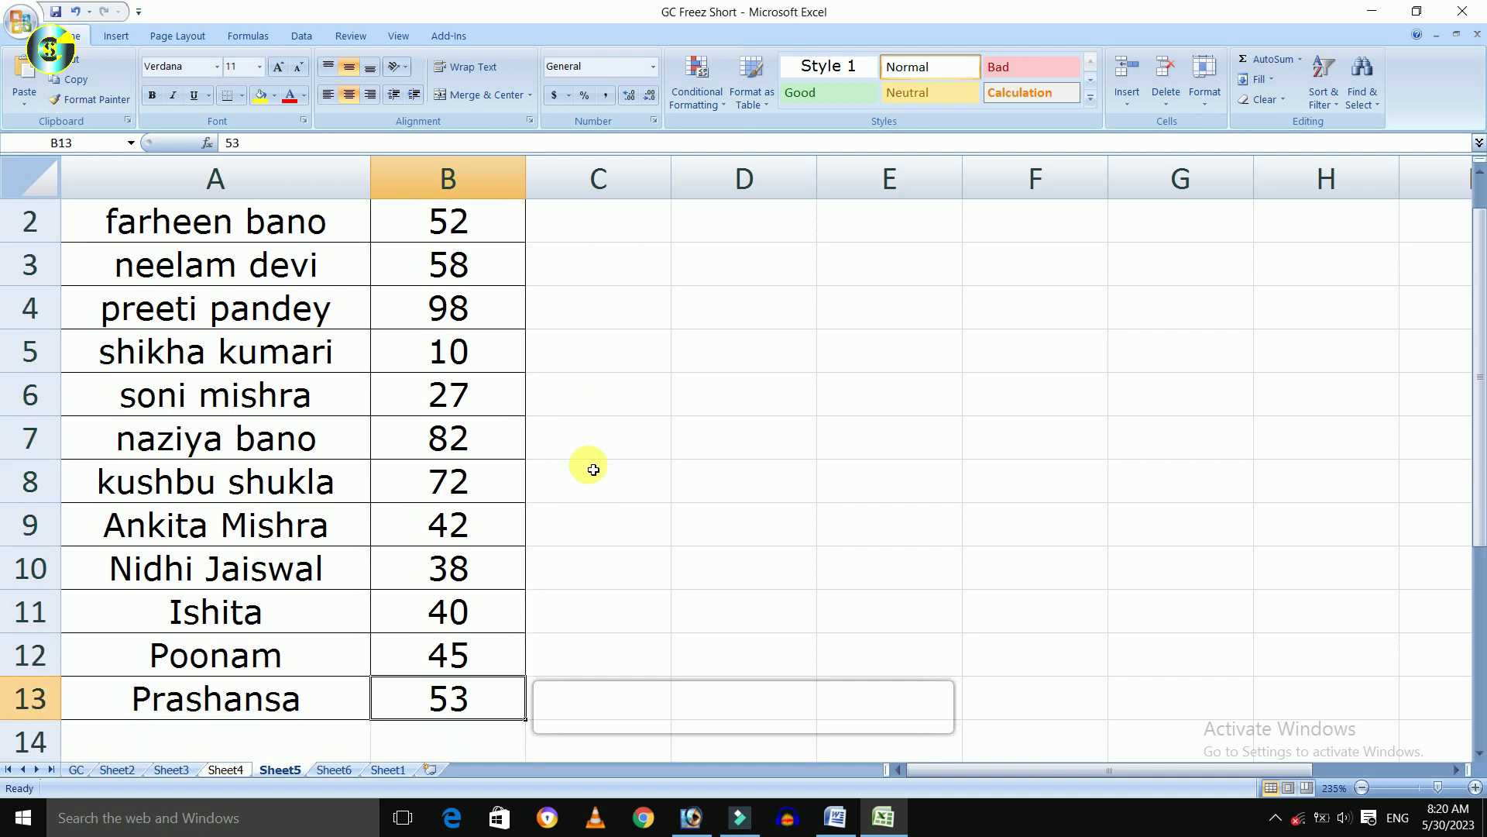
key("Down")
key("Down")
key("Down")
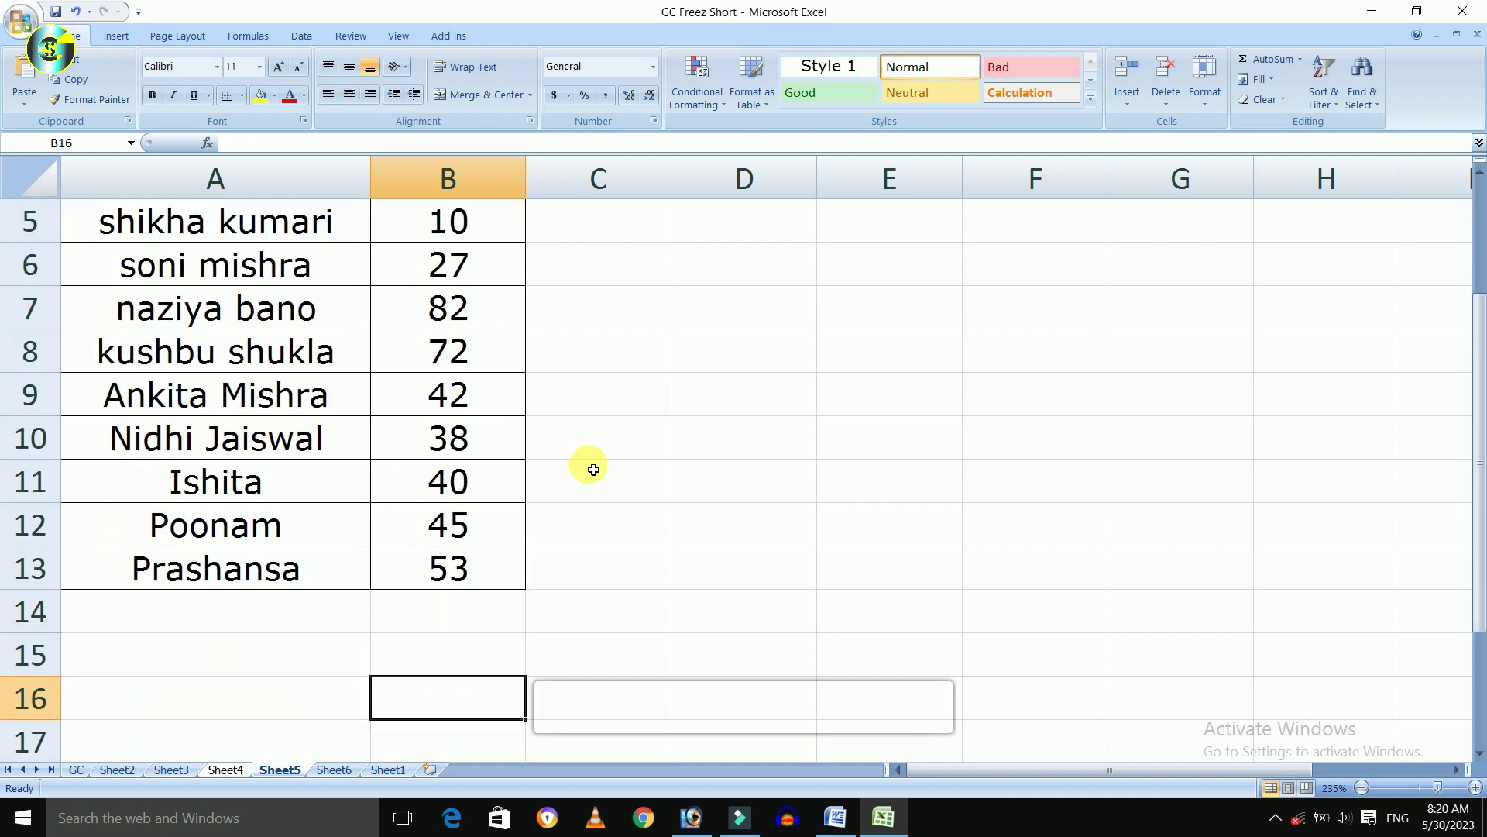
key("Down")
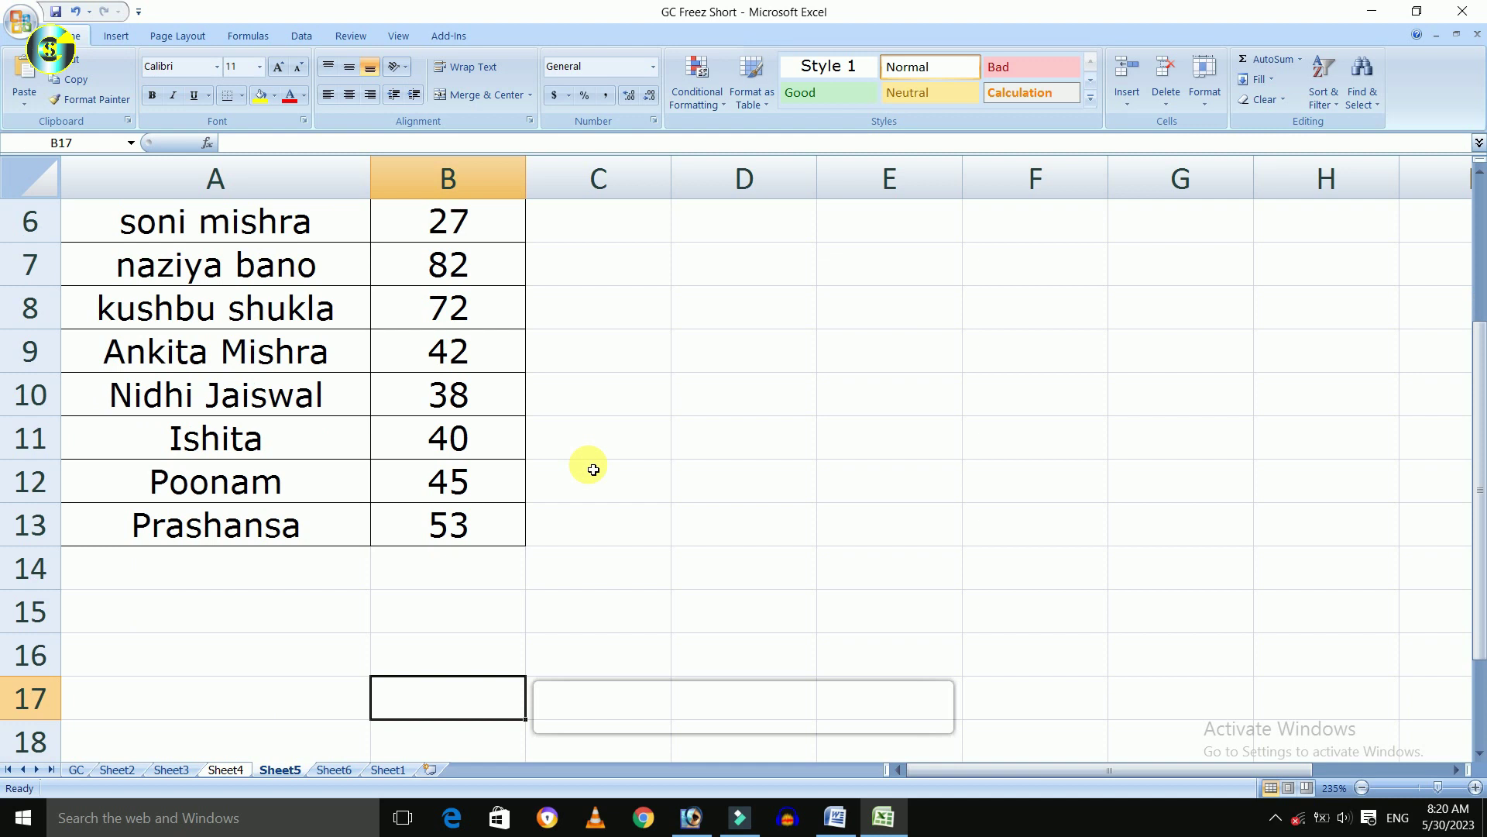
key("Down")
key("Down")
key("Down")
key("Down")
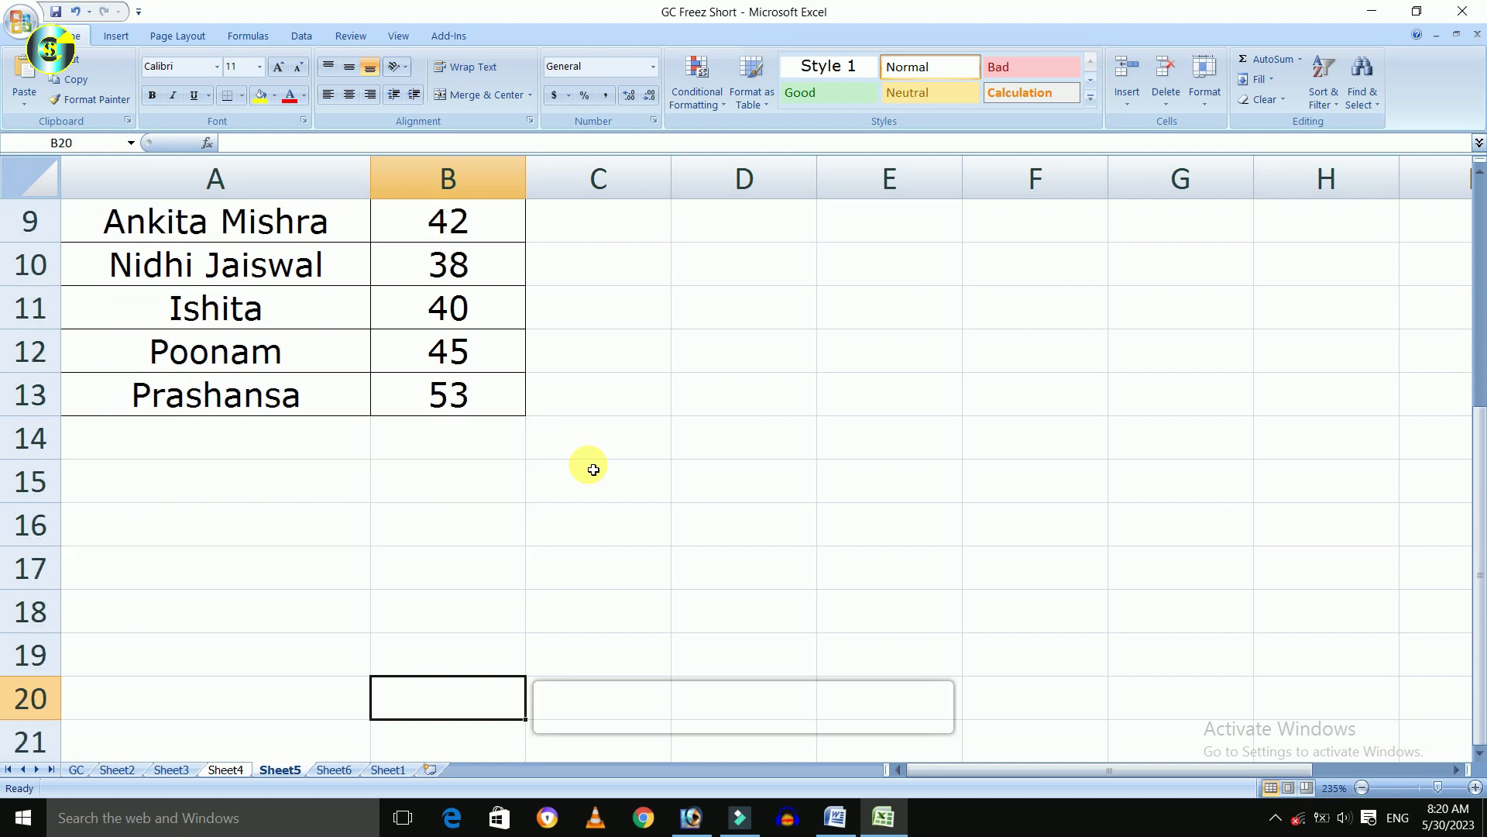
key("Down")
key("Down")
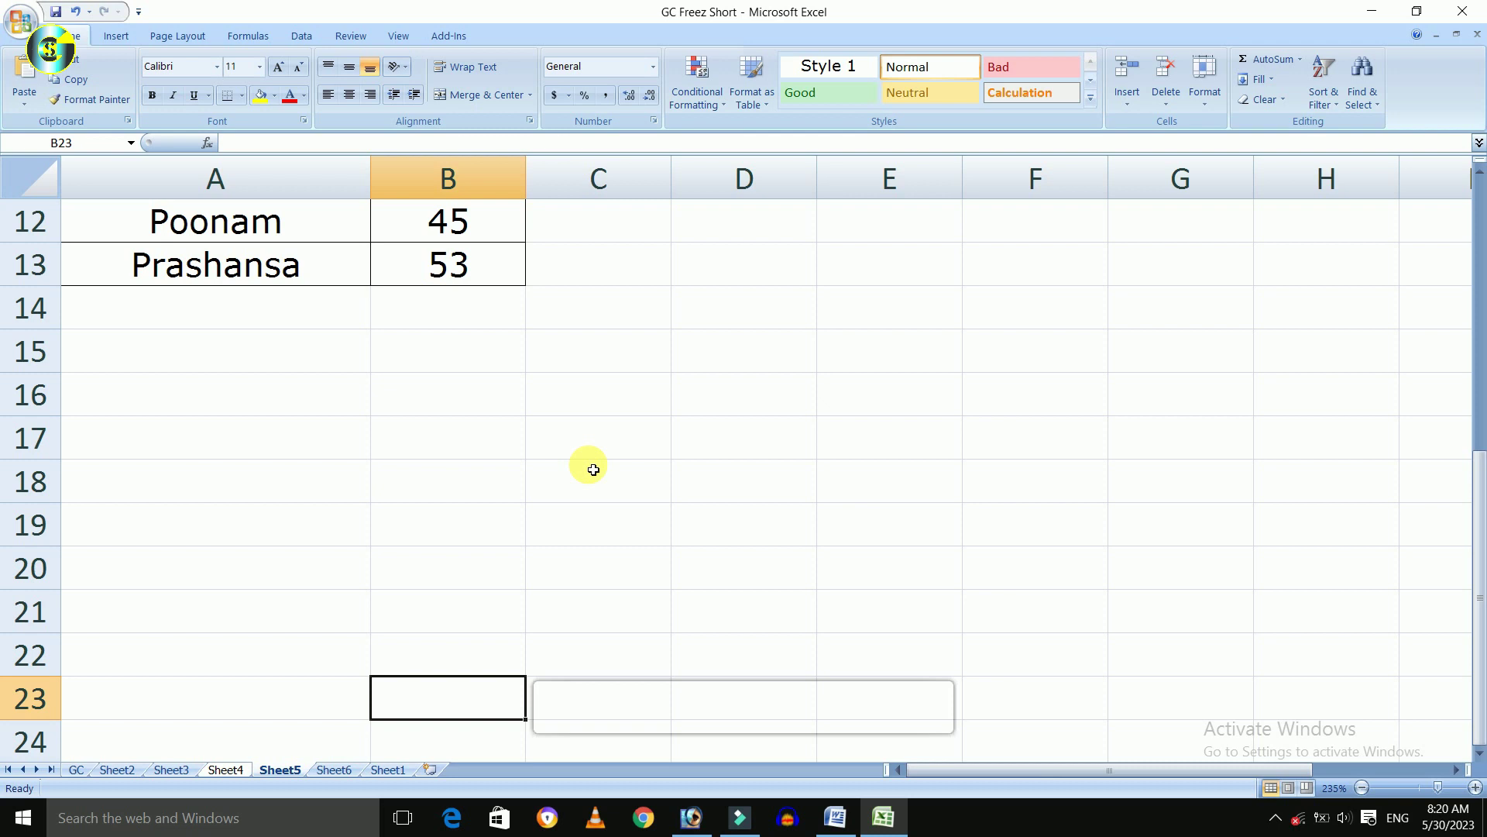
key("Down")
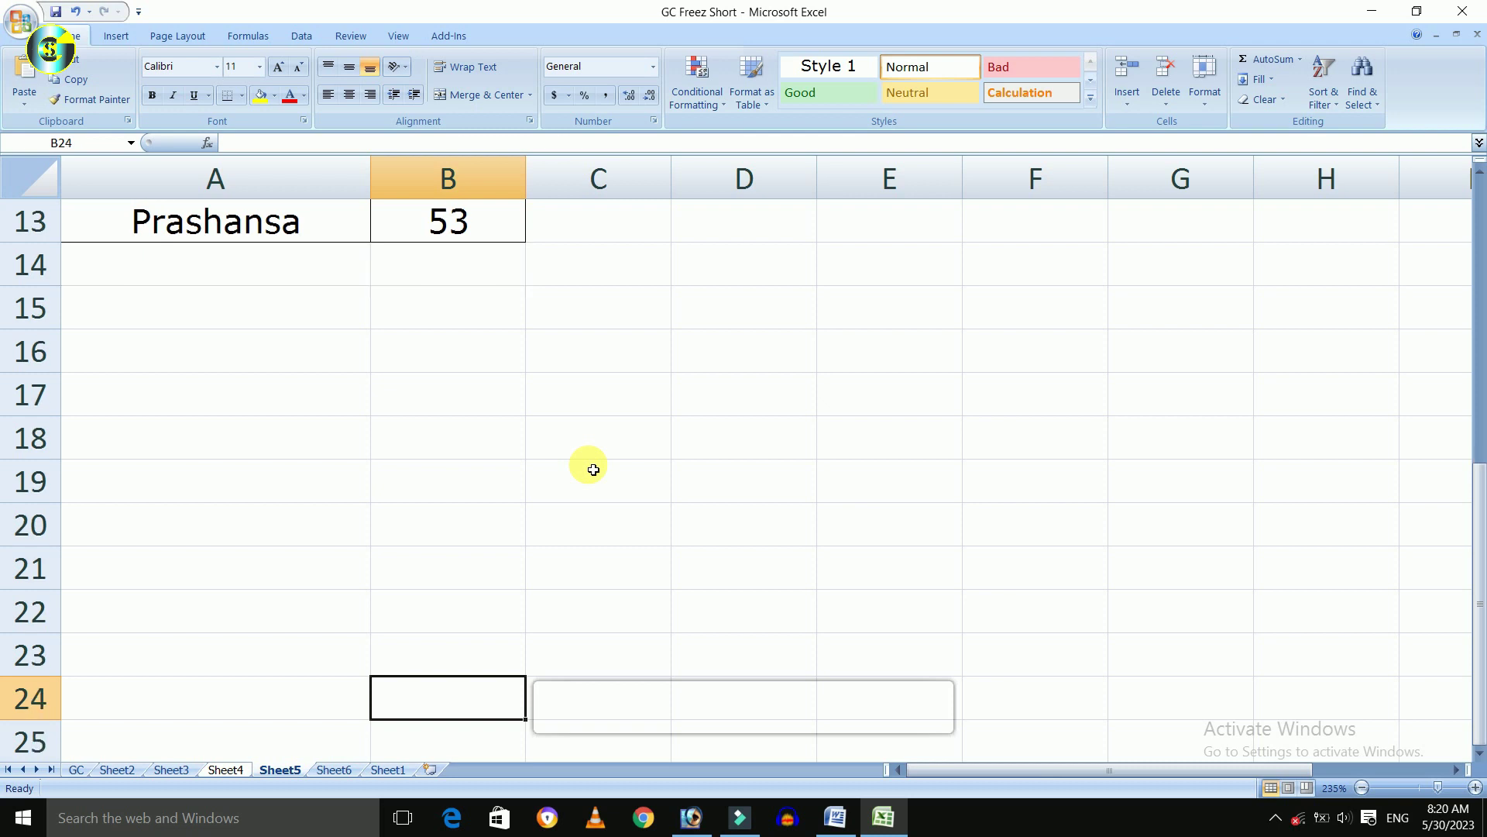
key("ctrl+Home")
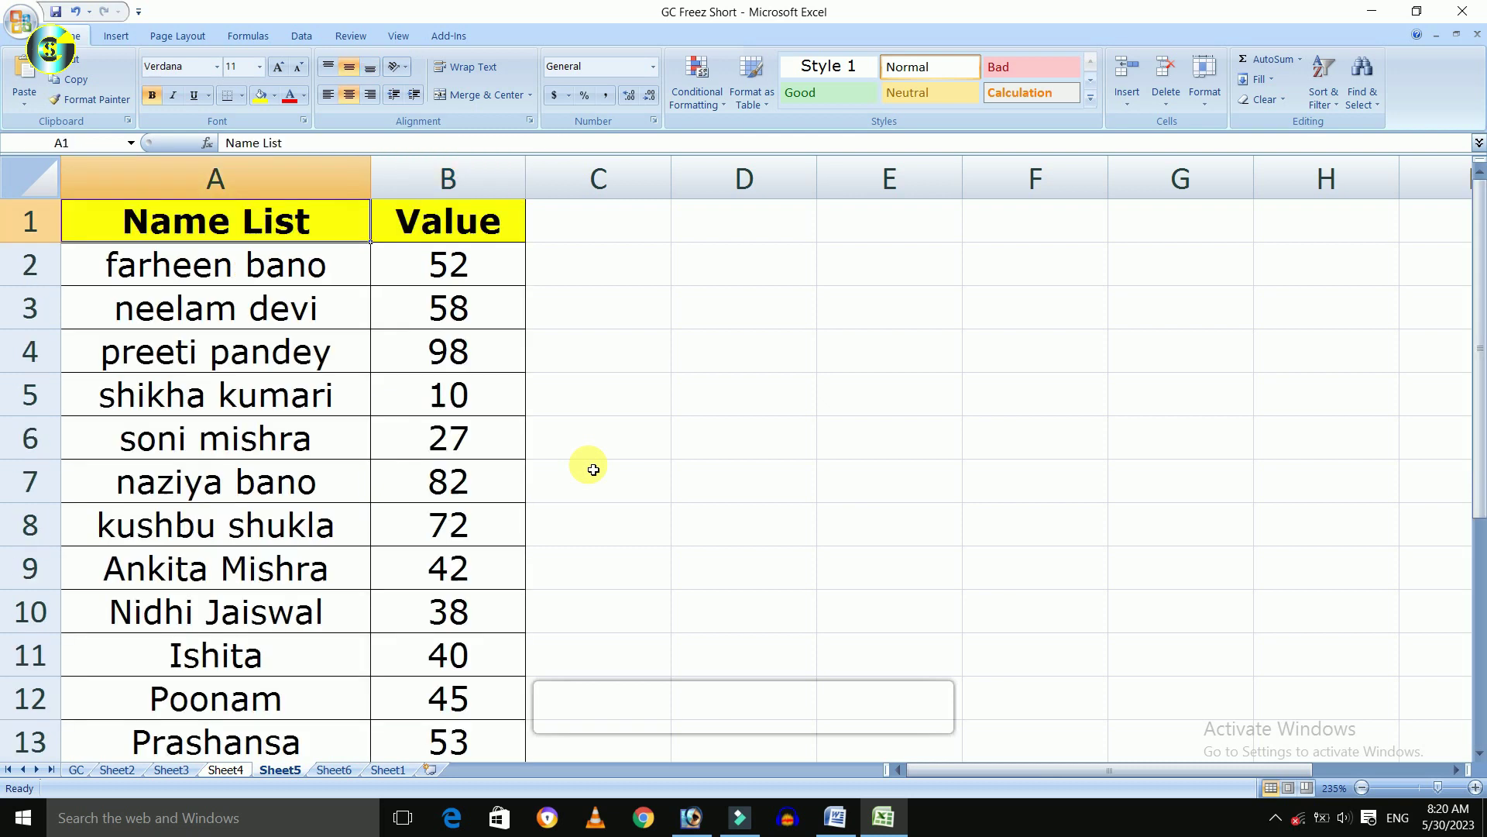
Select the Name List header cell A1 and freeze the top row of the sheet.
left_click_drag(286, 223, 387, 221)
left_click(424, 324)
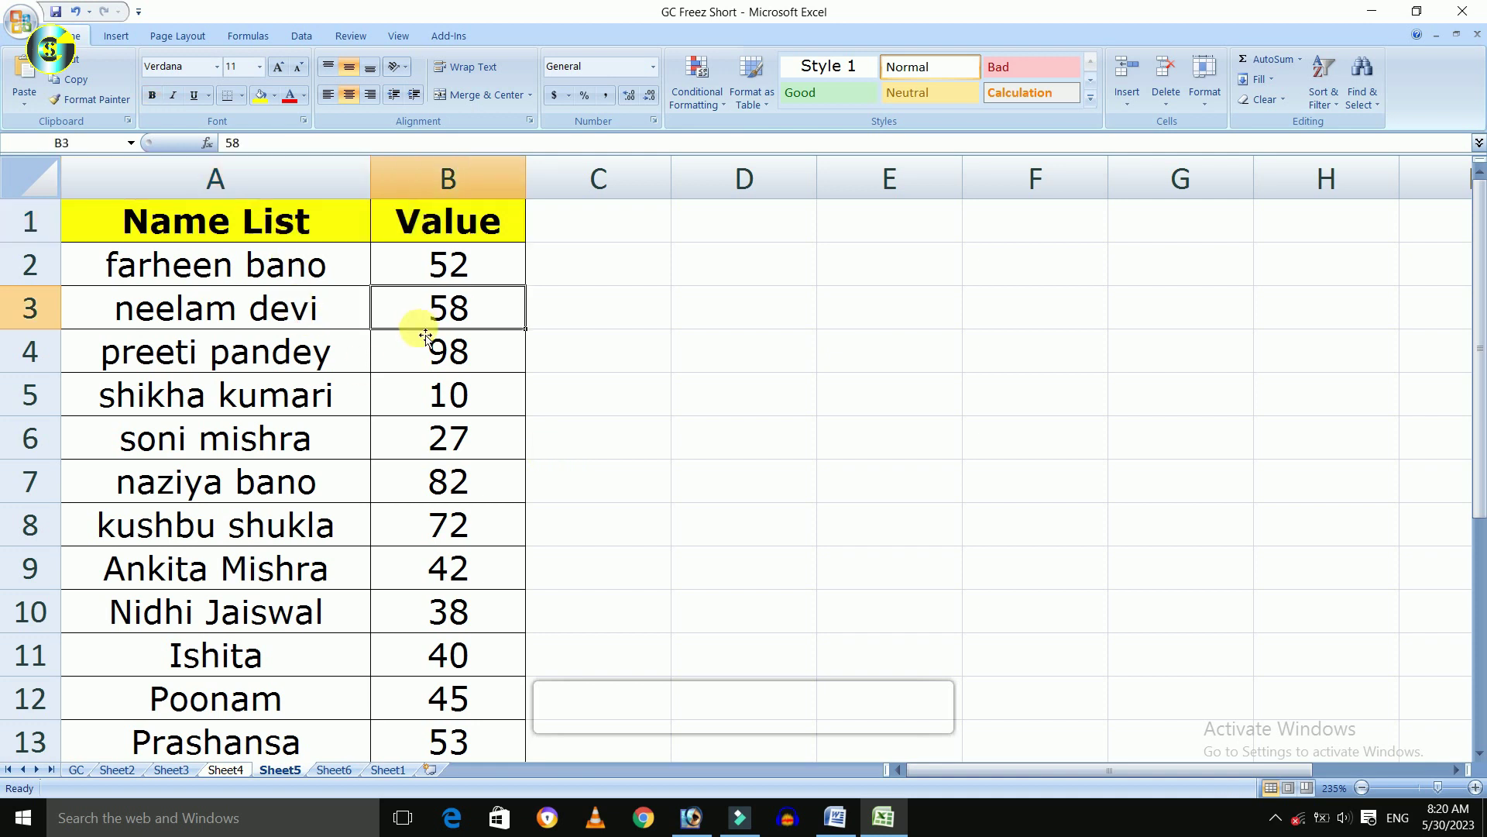
left_click(203, 231)
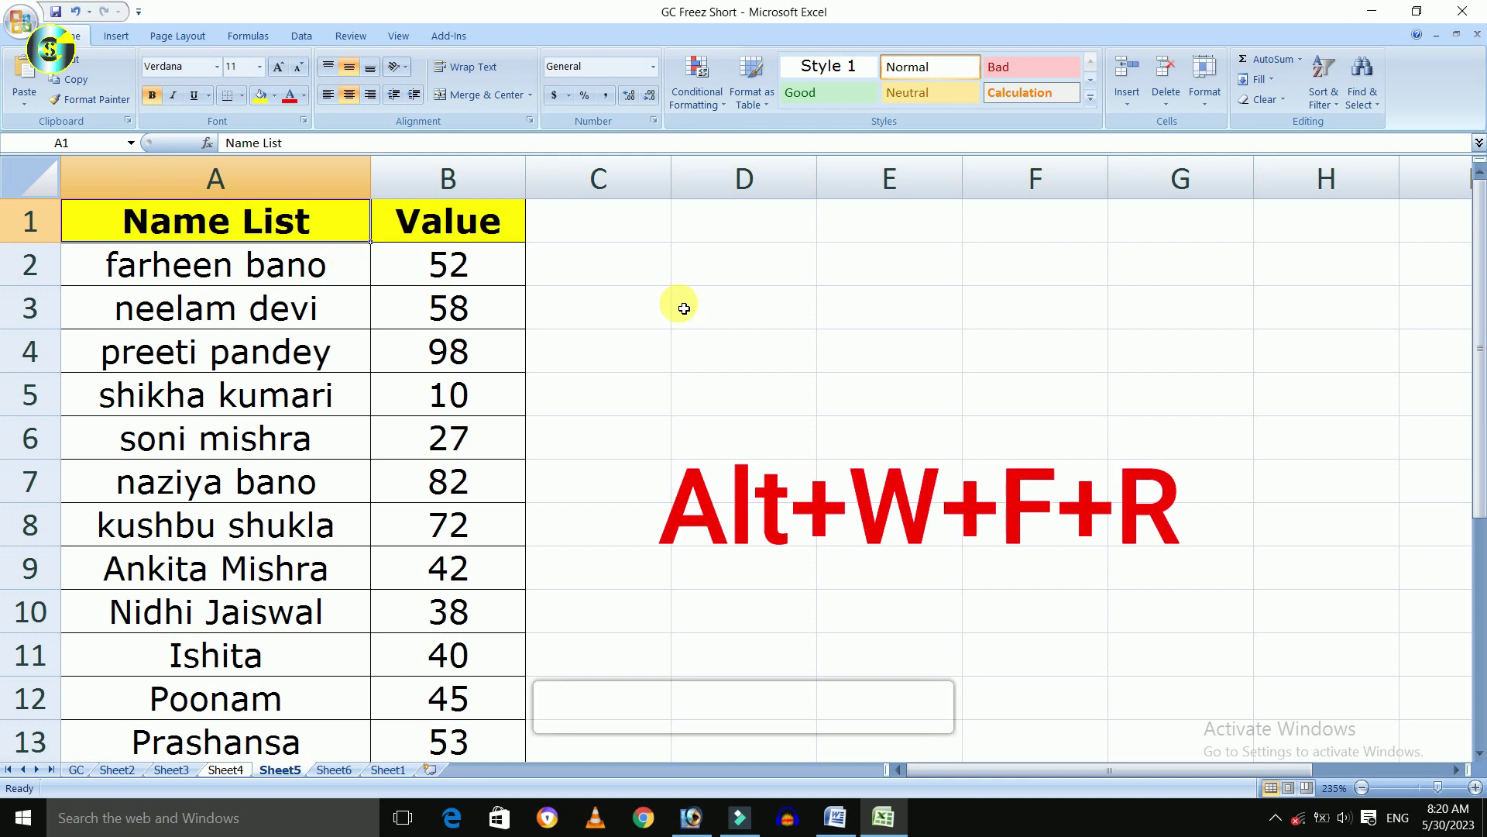
key("alt")
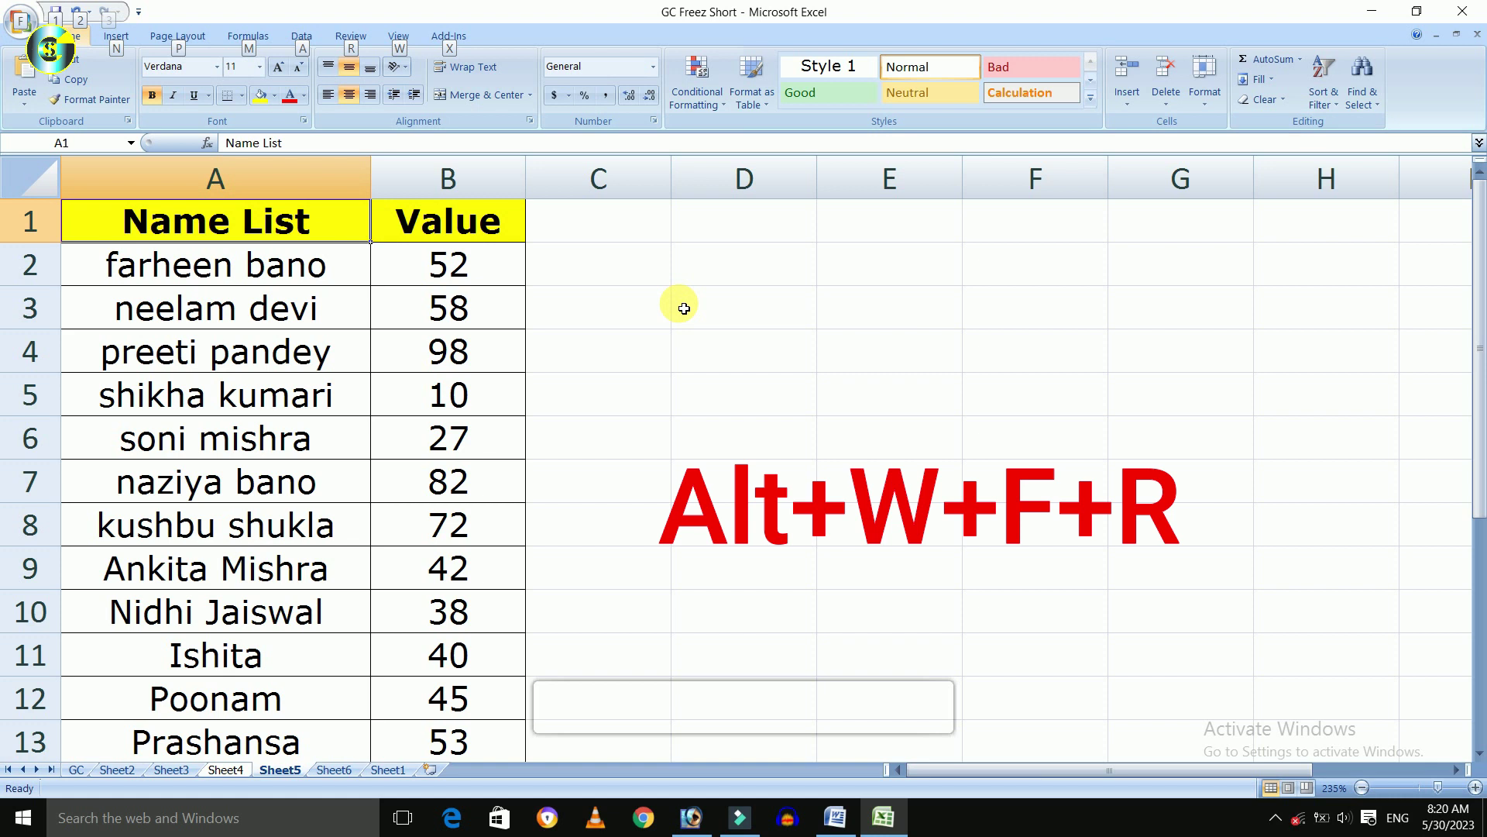
key("w")
key("f")
key("r")
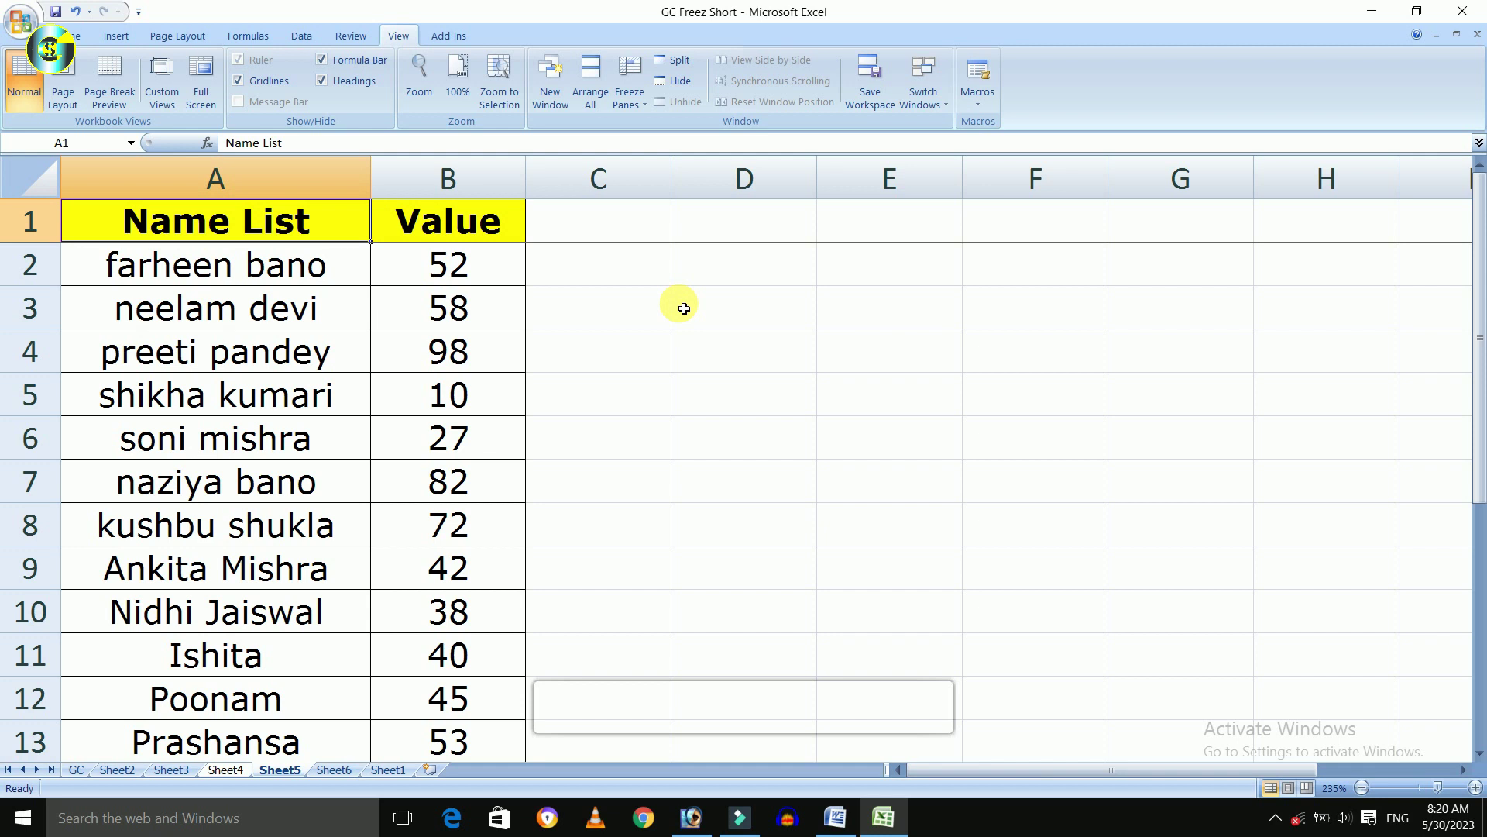
Move down column B to row 33 and across to column F to check the frozen header row during vertical scrolling.
left_click(527, 269)
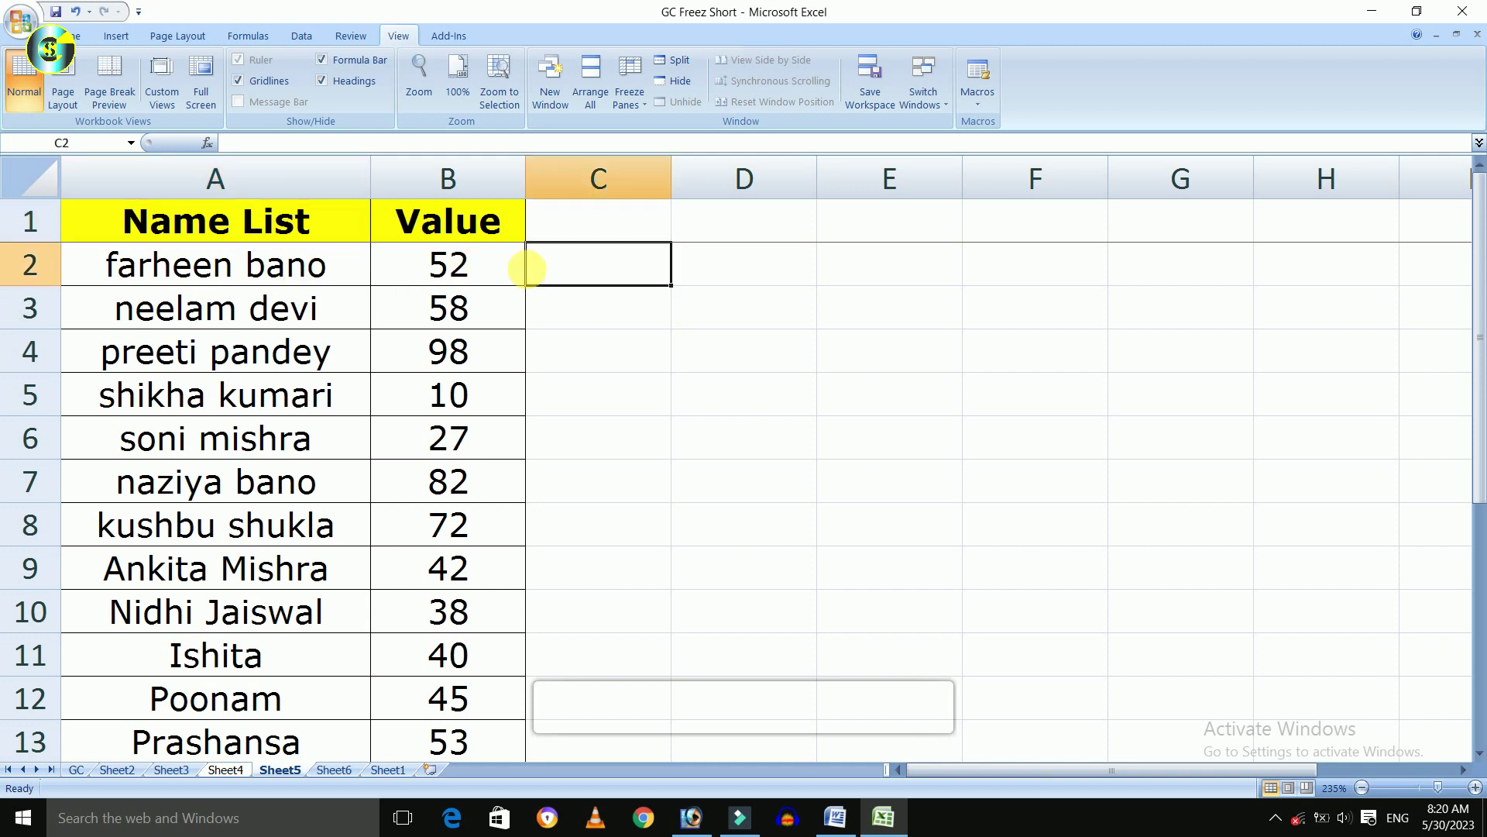
left_click(498, 271)
left_click(570, 306)
key("Left")
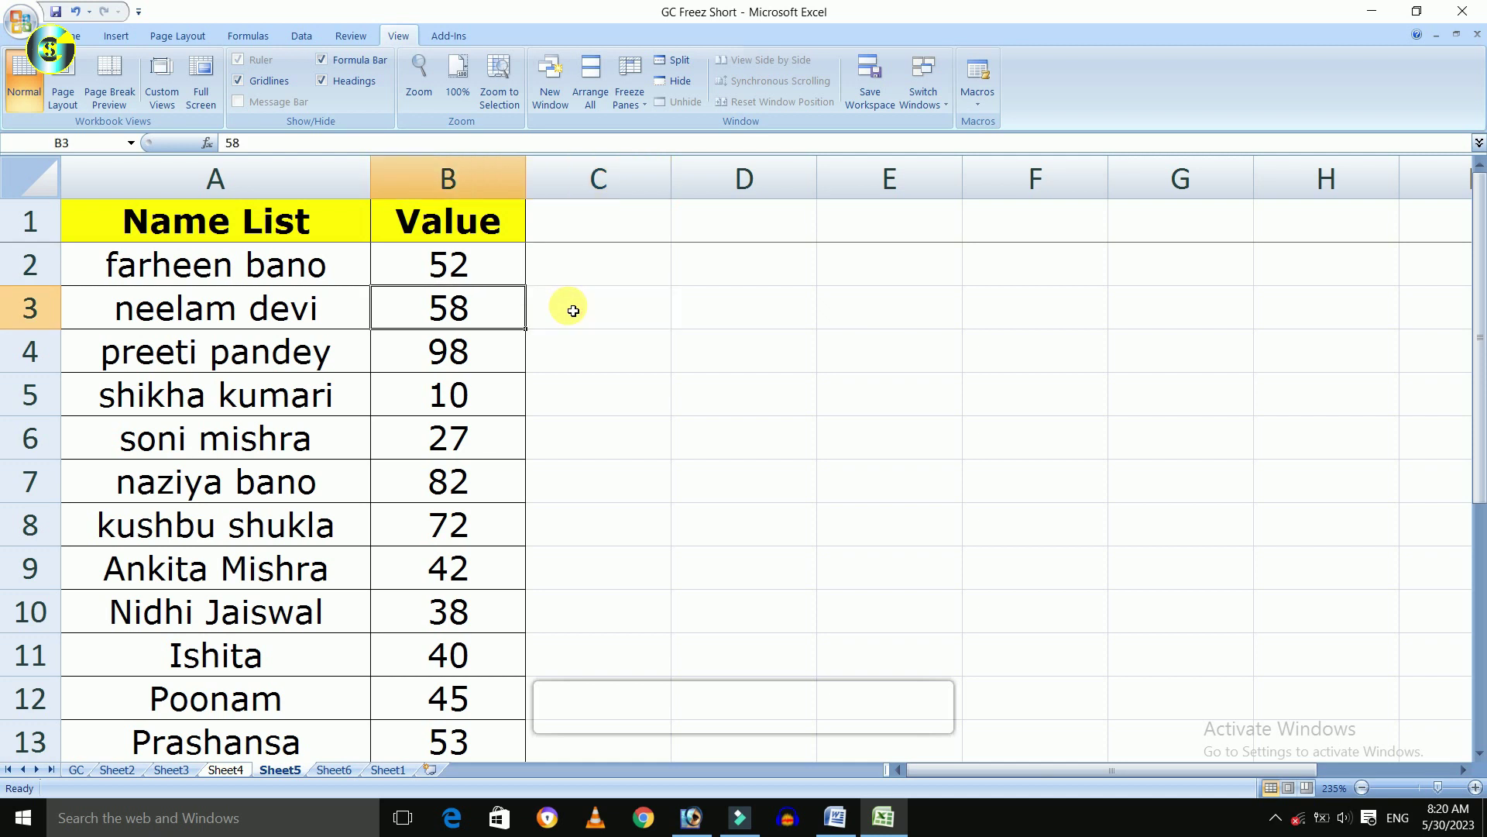
key("Down")
key("Down")
key("Down")
key("Down")
key("Down")
key("Down")
key("Down")
key("Down")
key("Down")
key("Down")
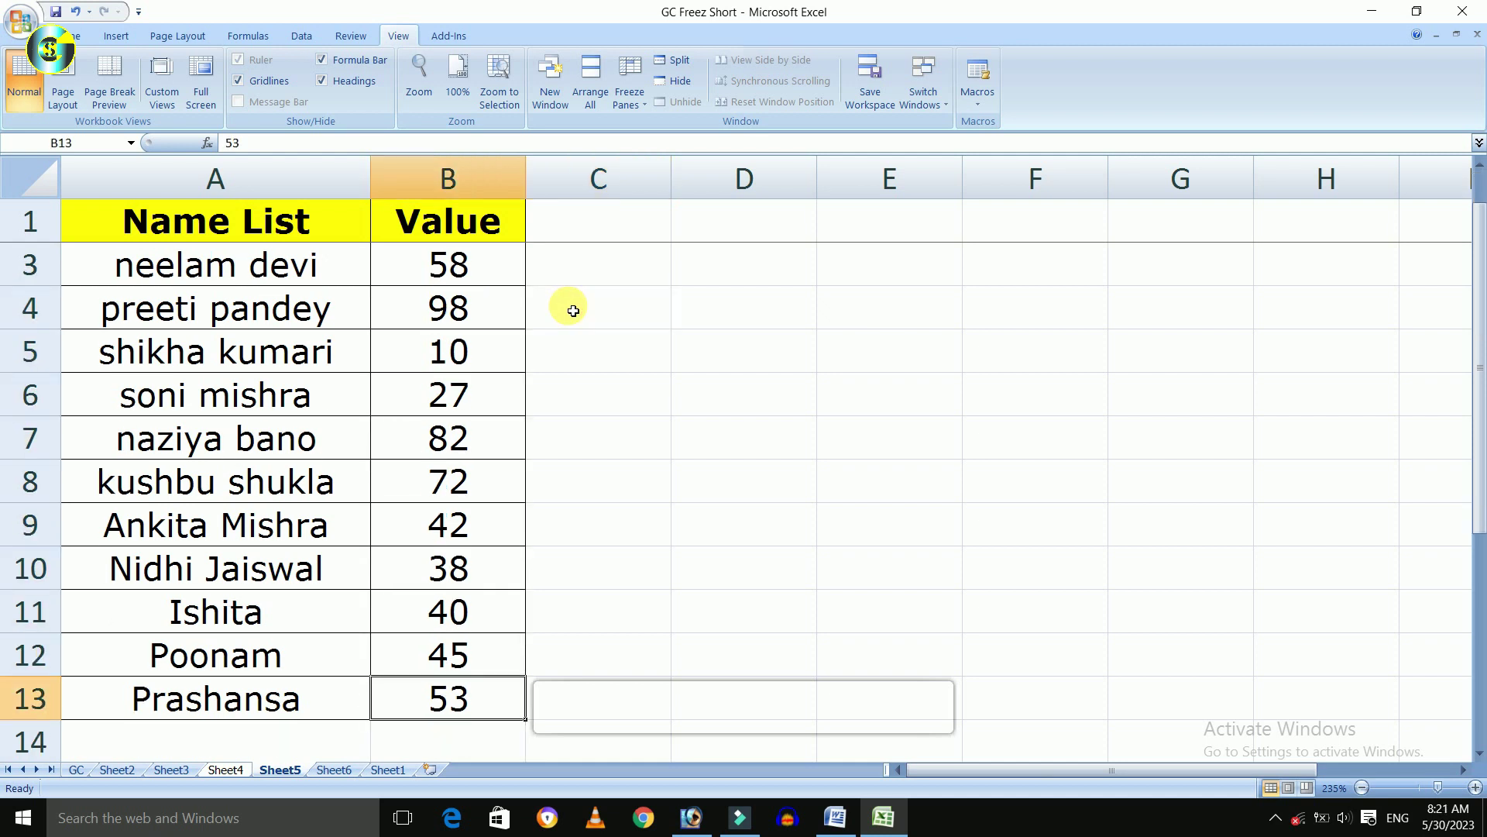
key("Down")
key("Down")
key("Down")
key("Down")
key("Down")
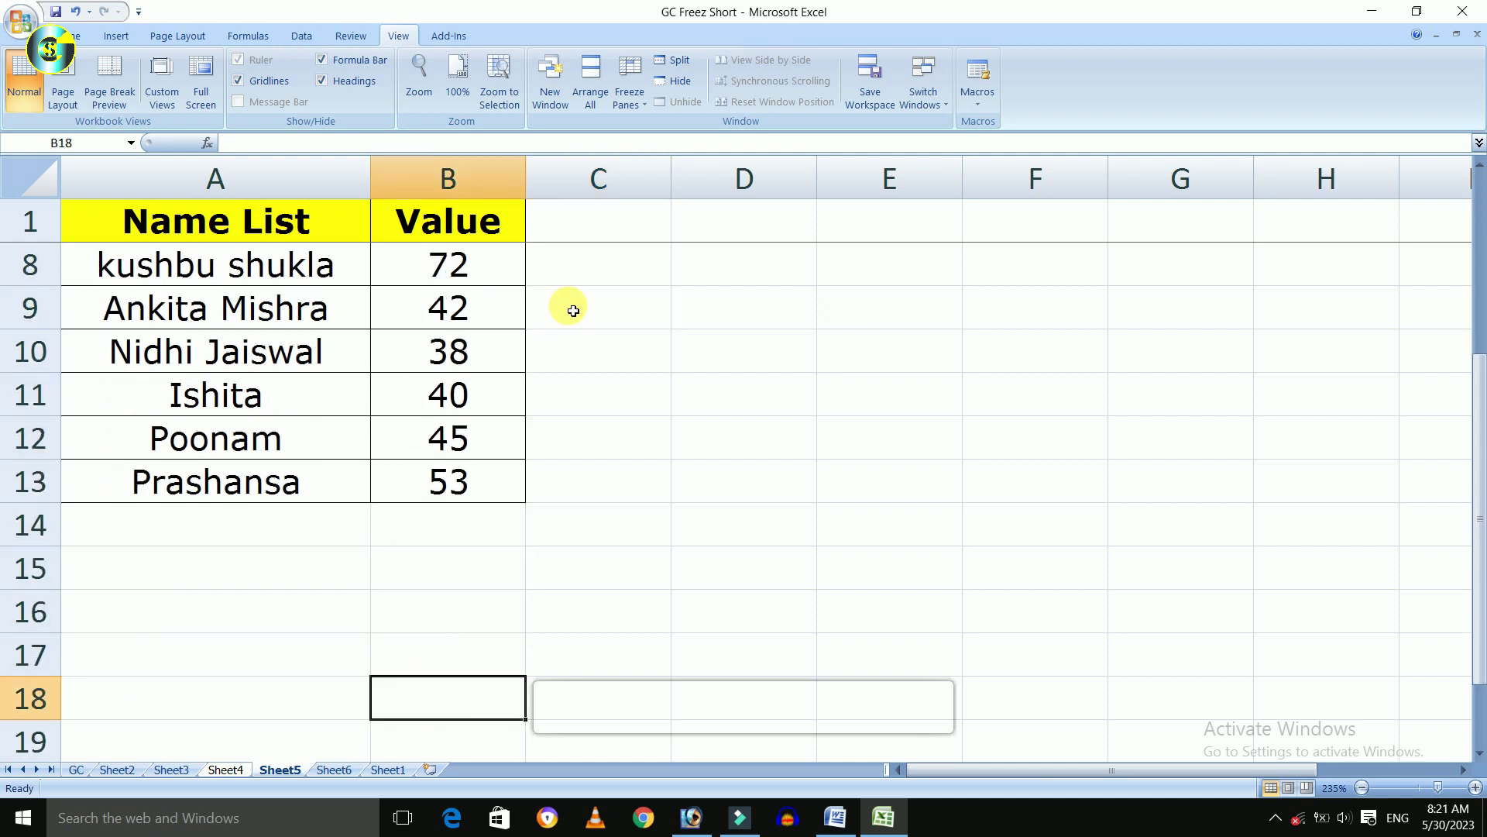
key("Down")
key("Down")
key("Down")
key("Down")
key("Down")
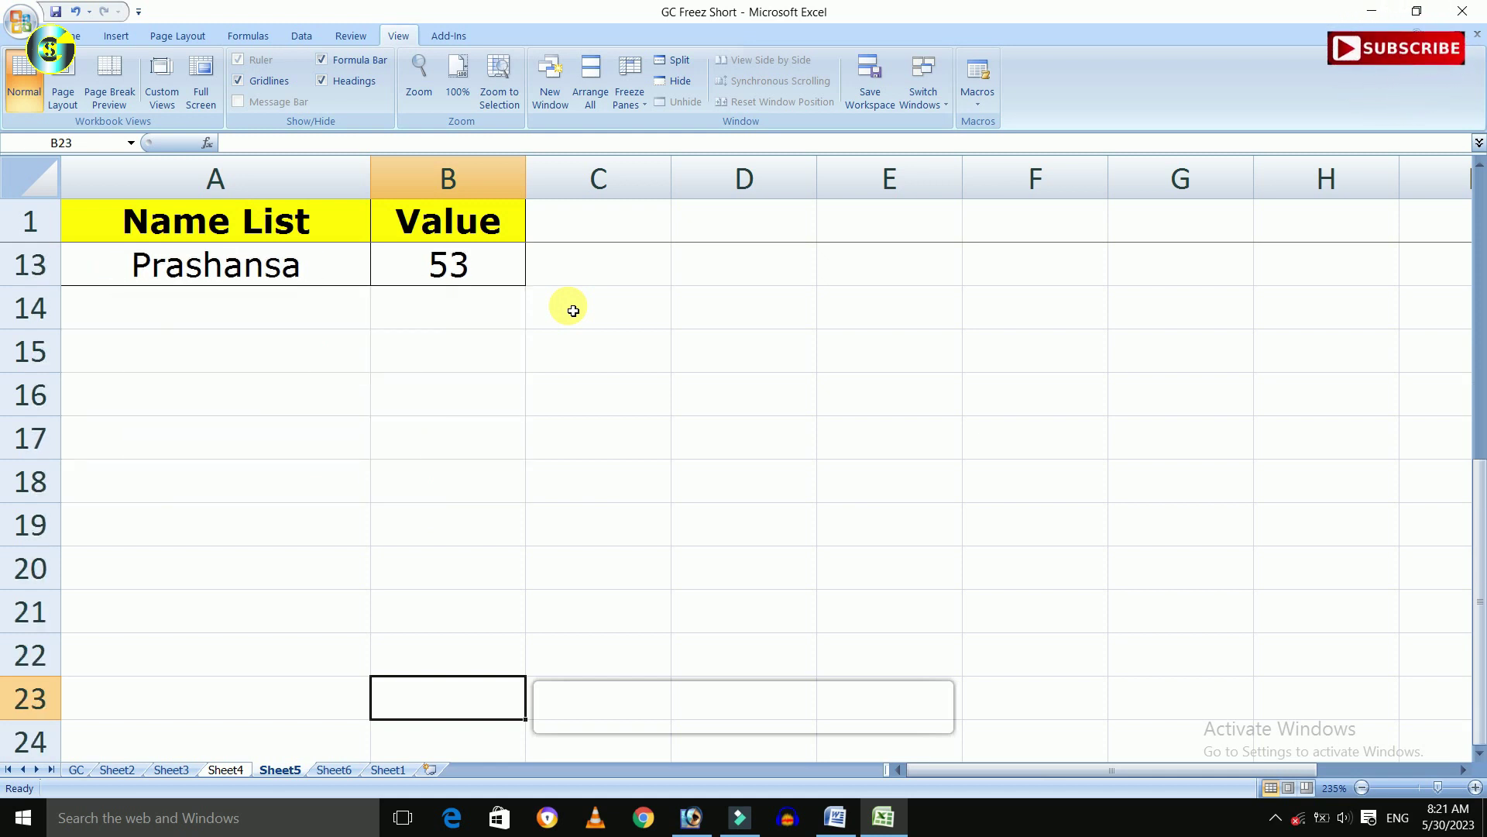
key("Down")
key("Down")
key("Down")
key("Down")
key("Down")
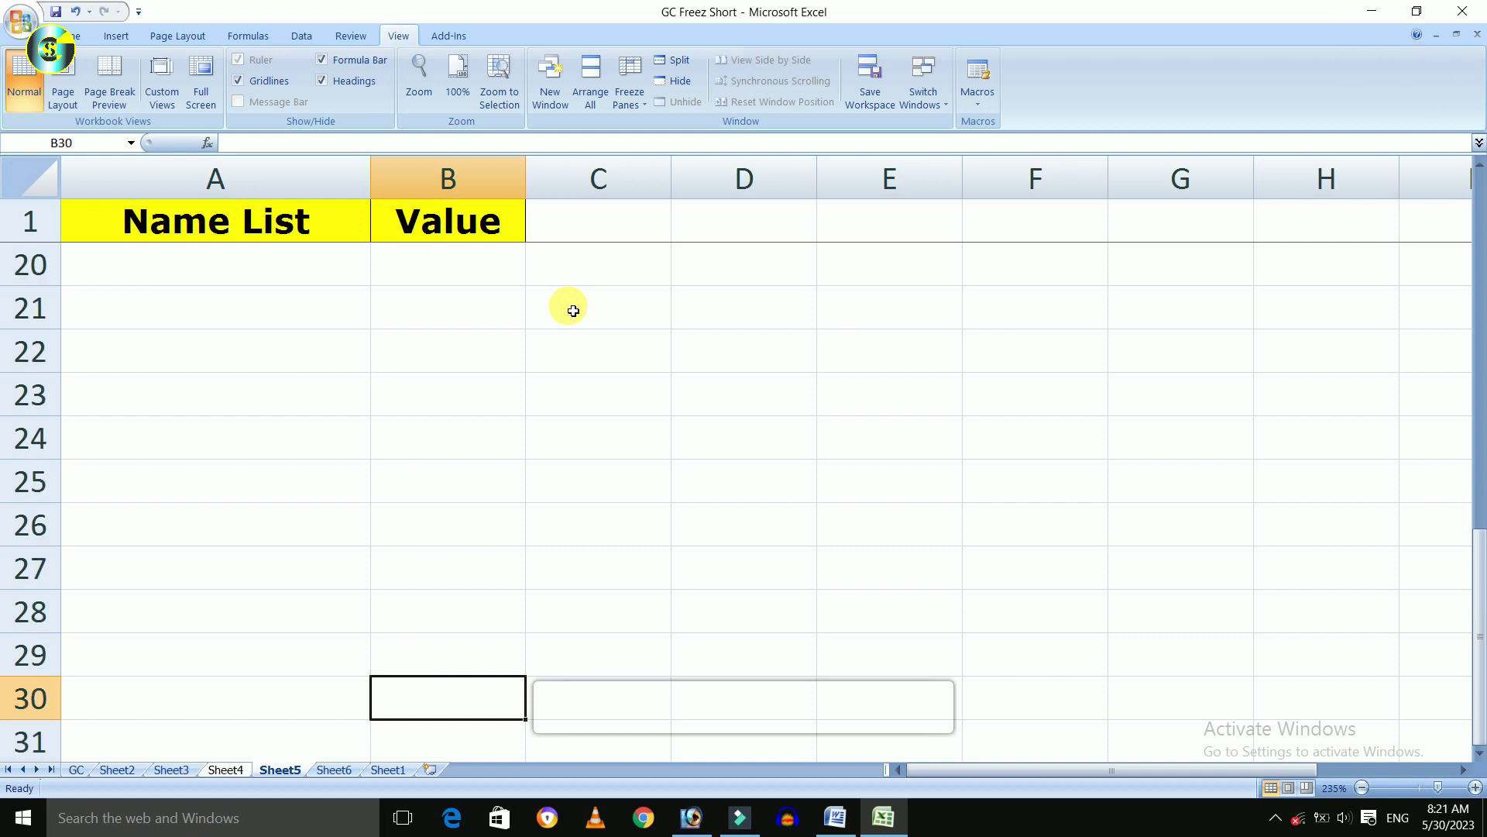
key("Down")
key("Down")
key("Down")
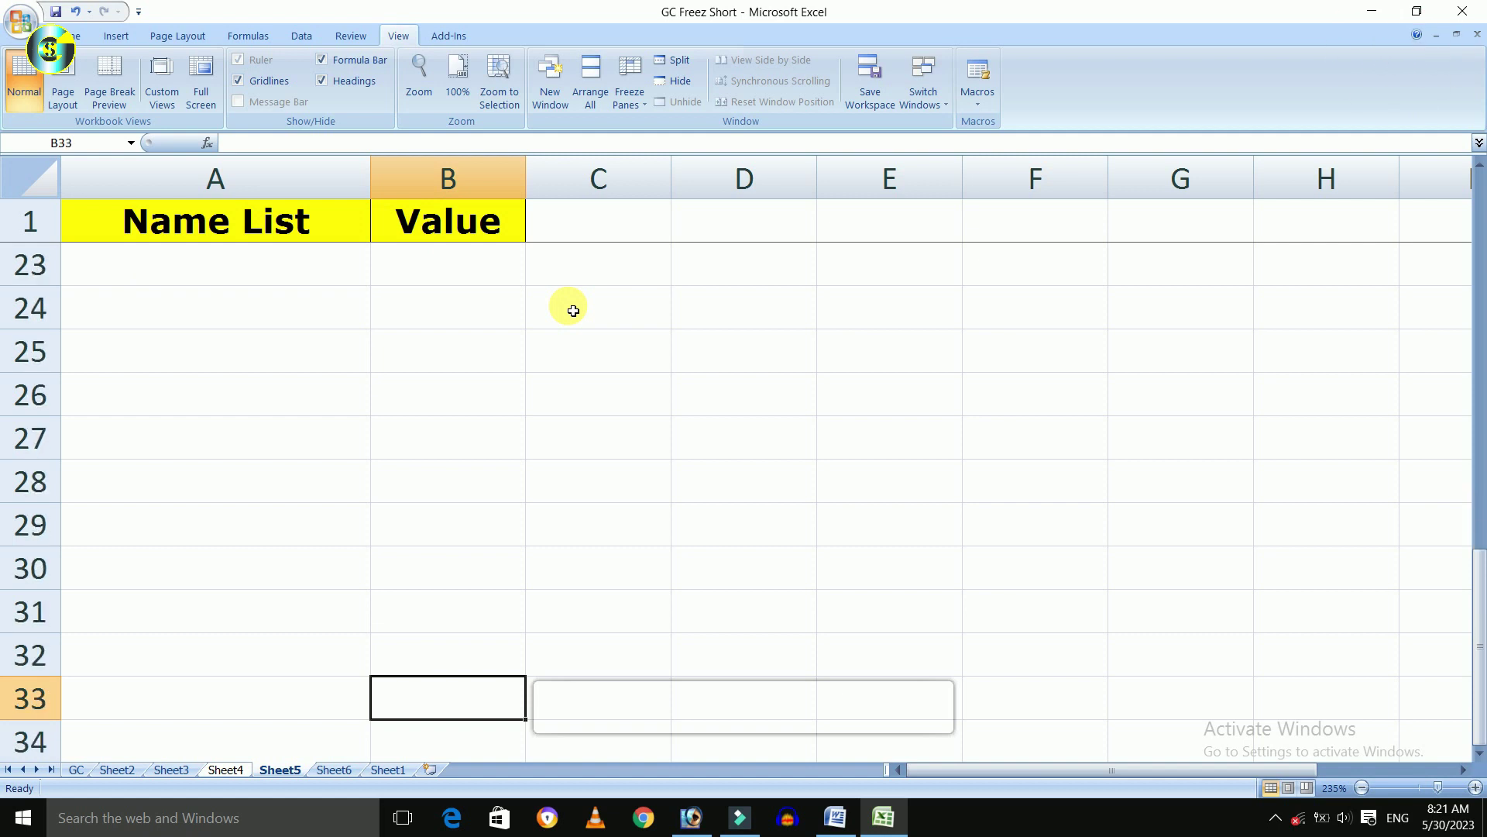
key("Right")
key("Right")
key("Right")
key("Right")
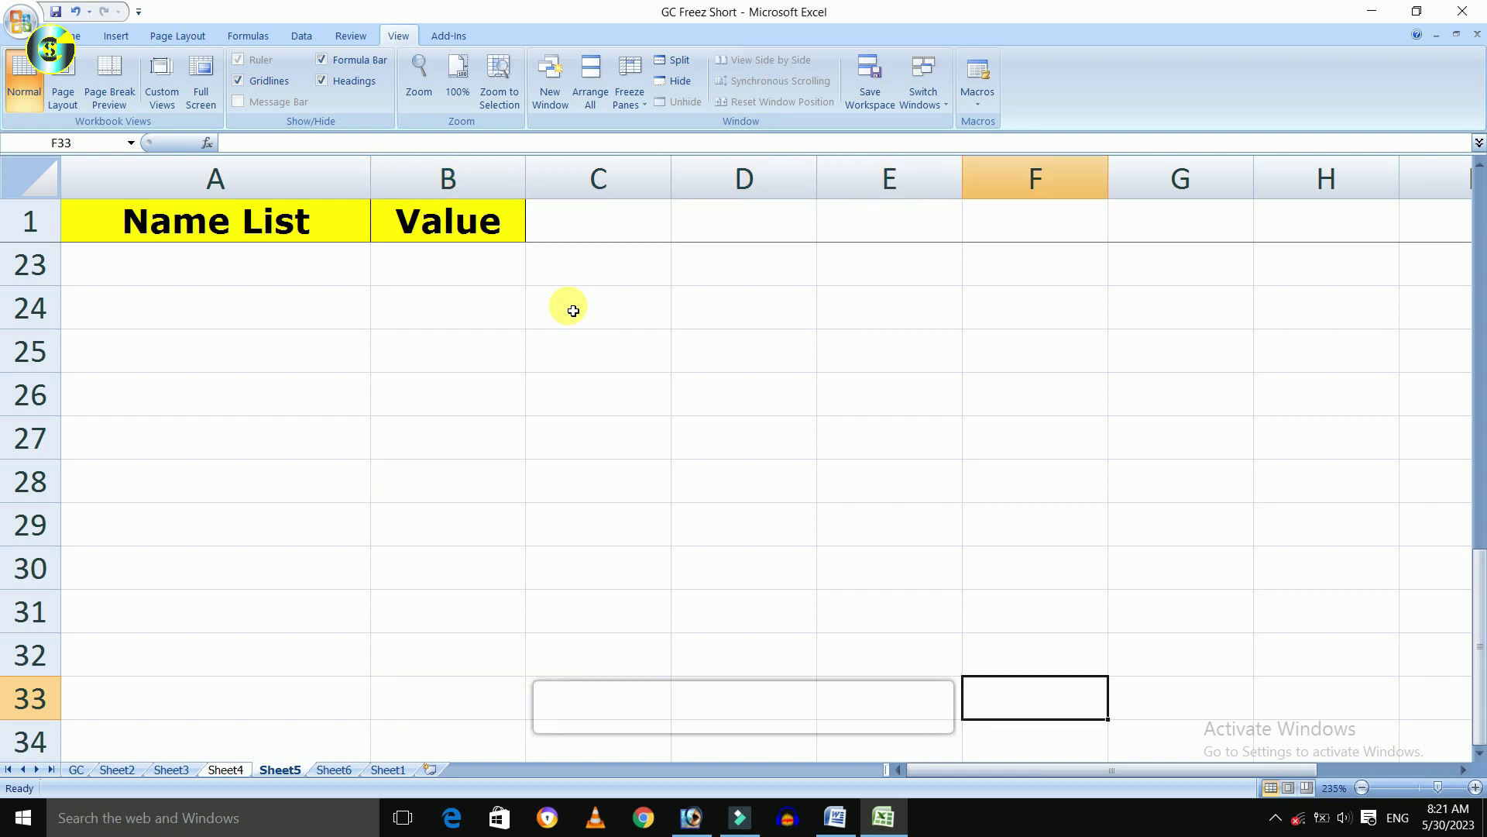
Move across row 2 to column AB to check how the table columns behave during horizontal scrolling, and return to cell A2.
key("ctrl+Home")
key("Right")
key("Right")
key("Right")
key("Right")
key("Right")
key("Right")
key("Right")
key("Right")
key("Right")
key("Right")
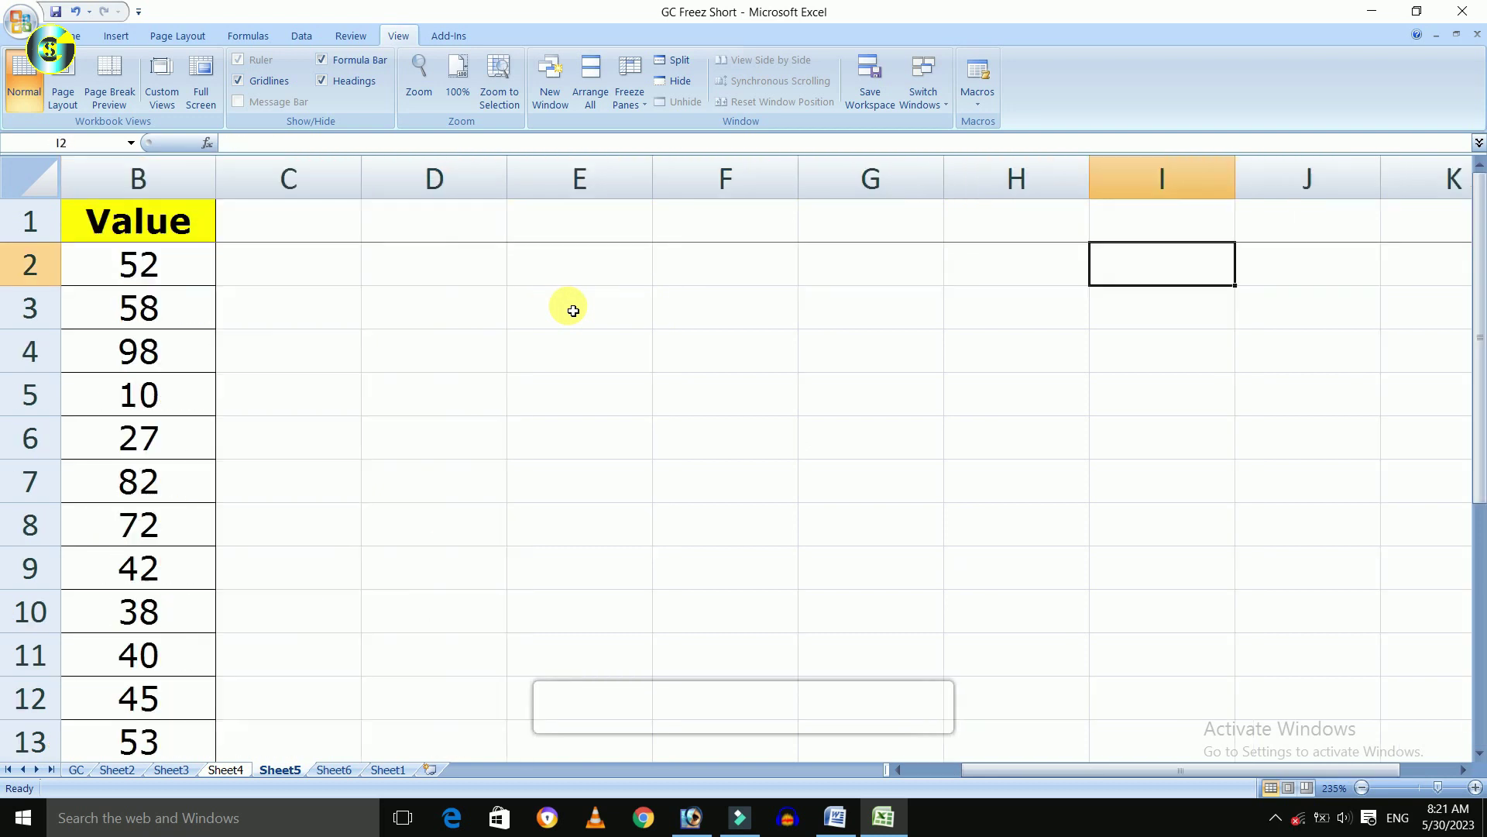
key("Right")
key("Right")
key("Right")
key("Right")
key("Right")
key("Right")
key("Right")
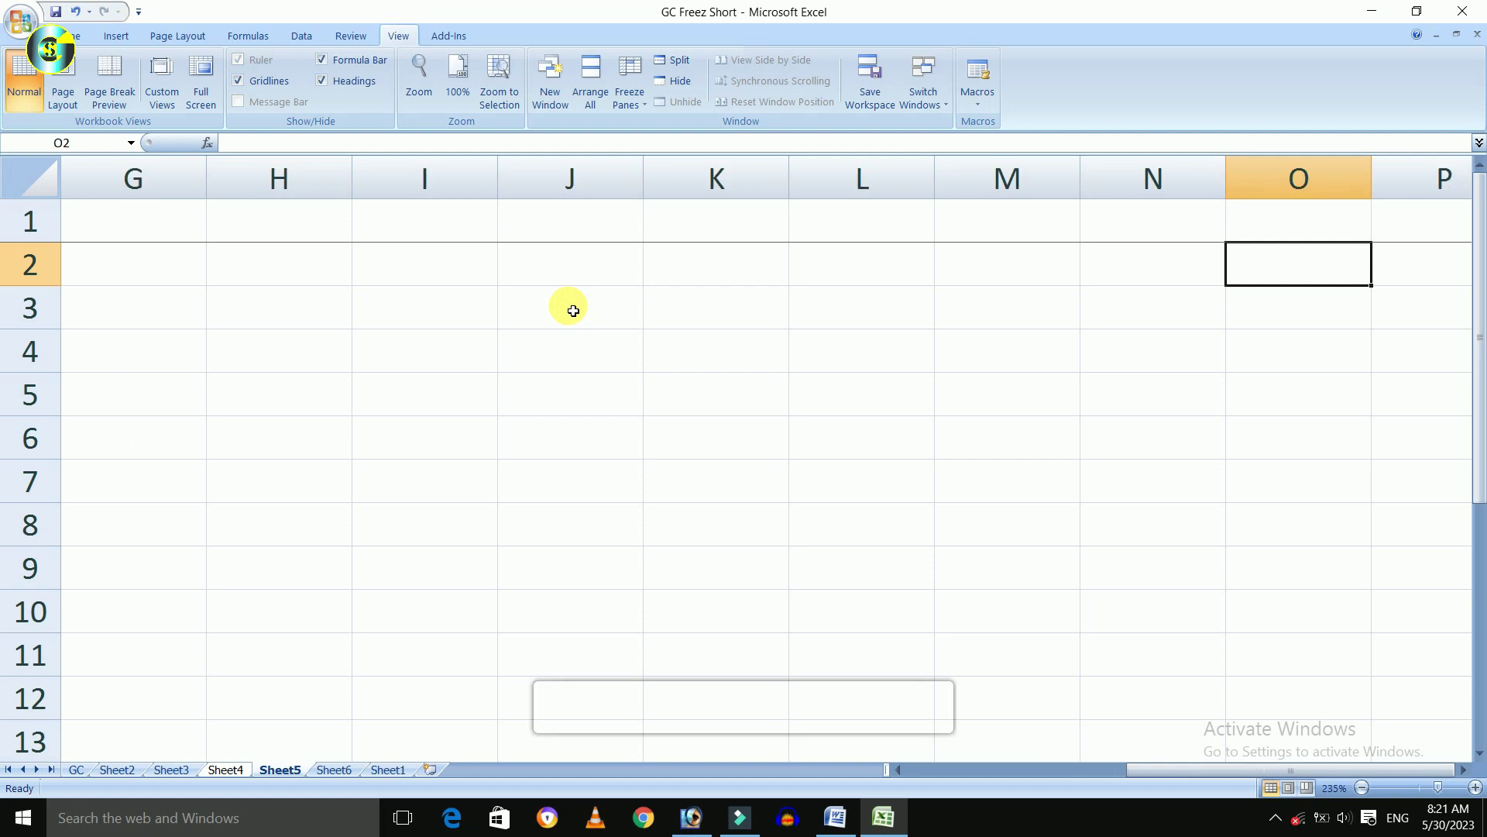
key("Right")
key("Right")
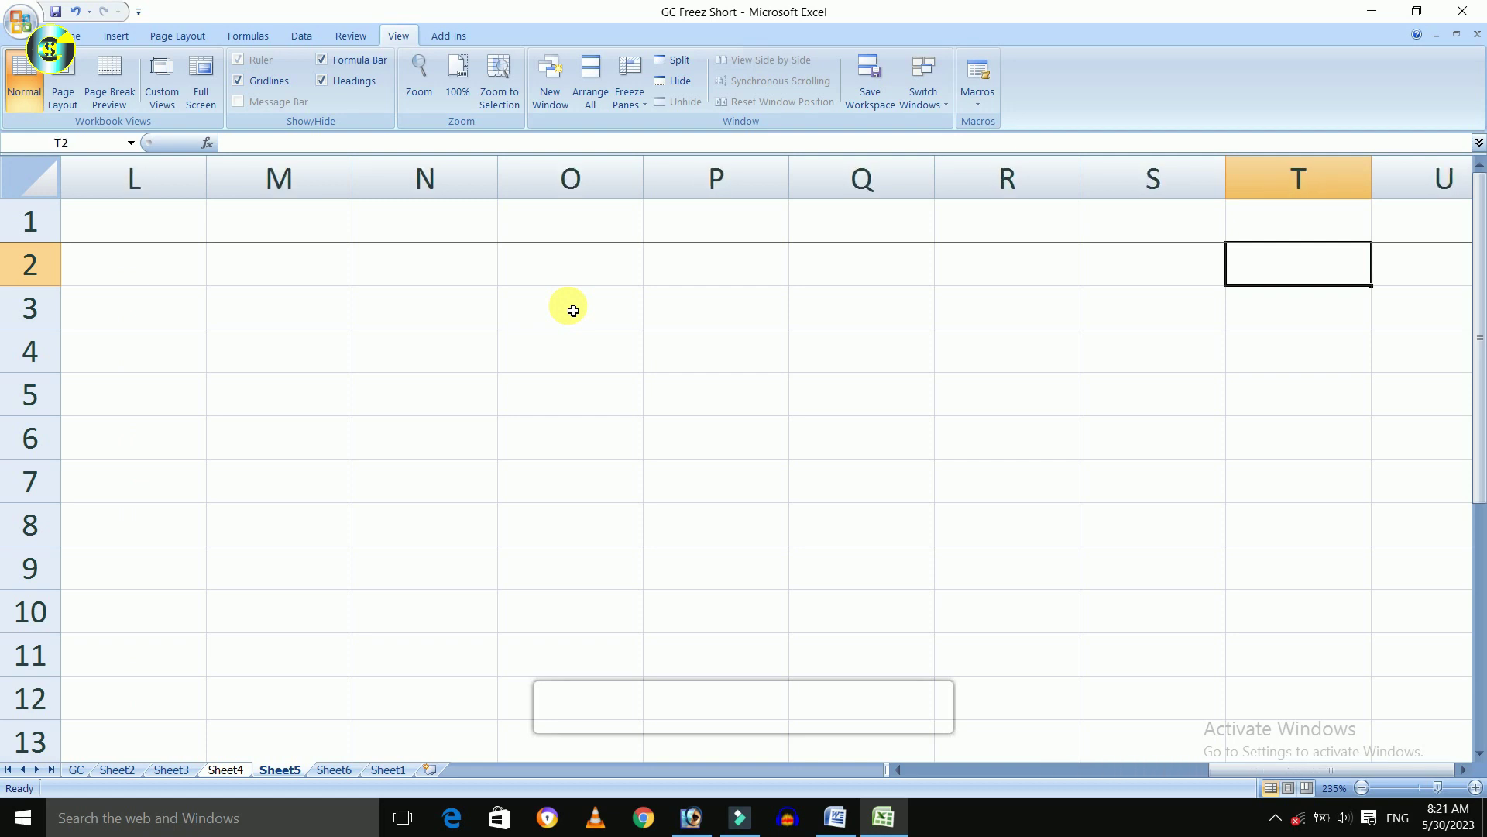
key("Right")
key("Right")
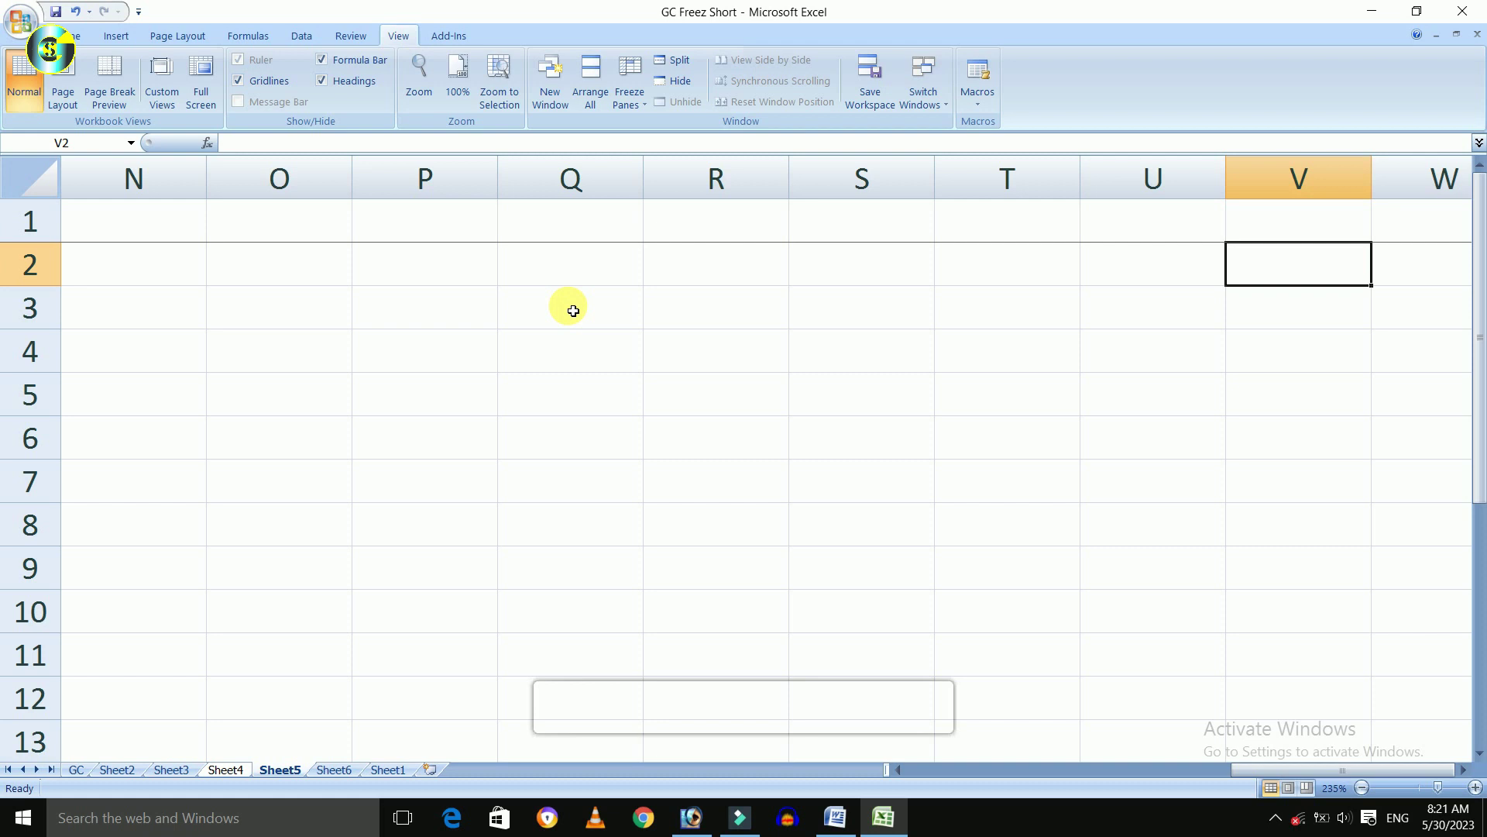
key("Right")
key("Right")
key("Right")
key("Right")
key("Right")
key("Right")
key("Right")
key("Right")
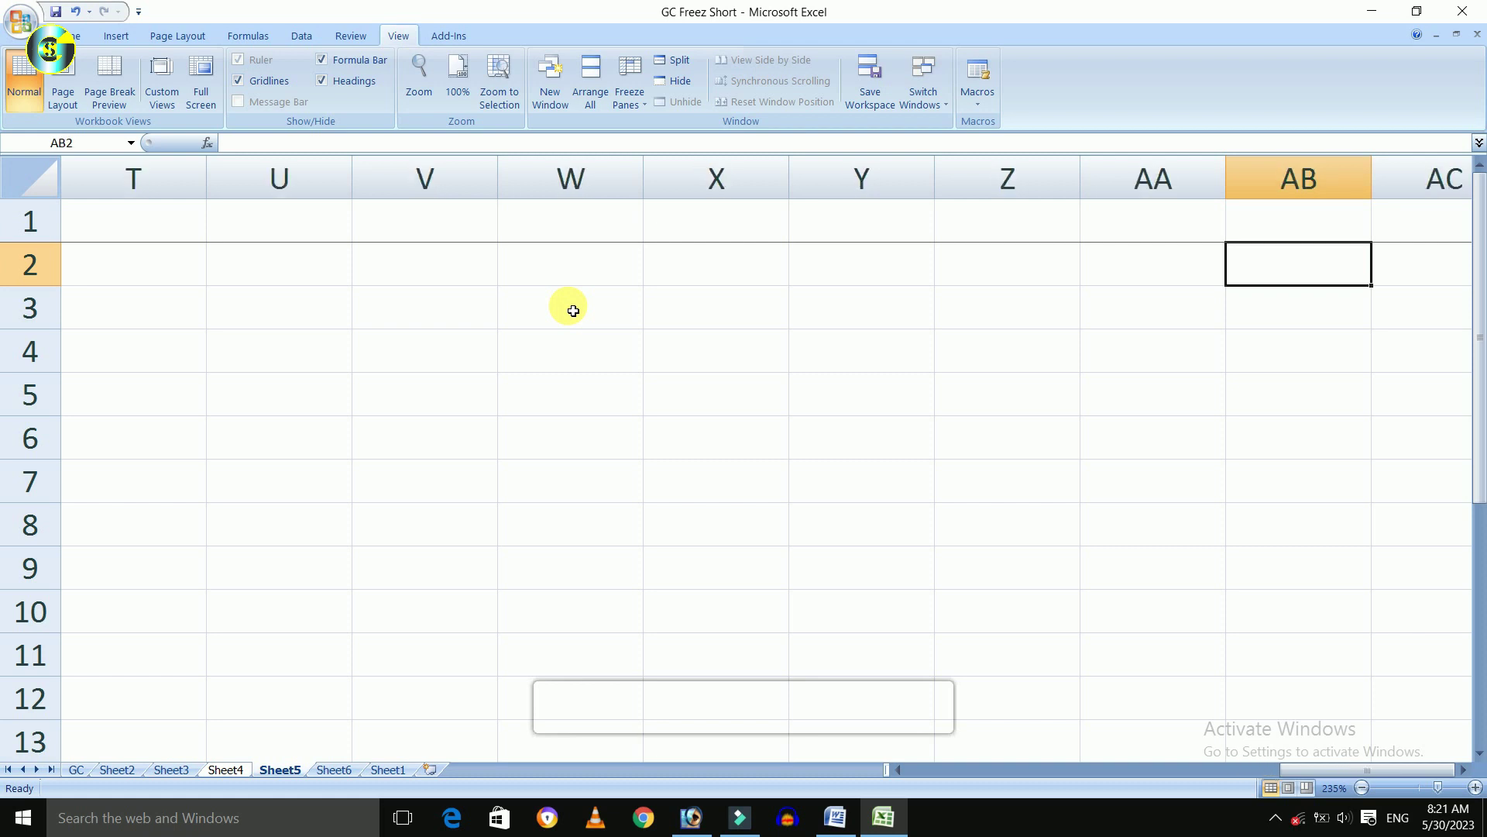
key("Home")
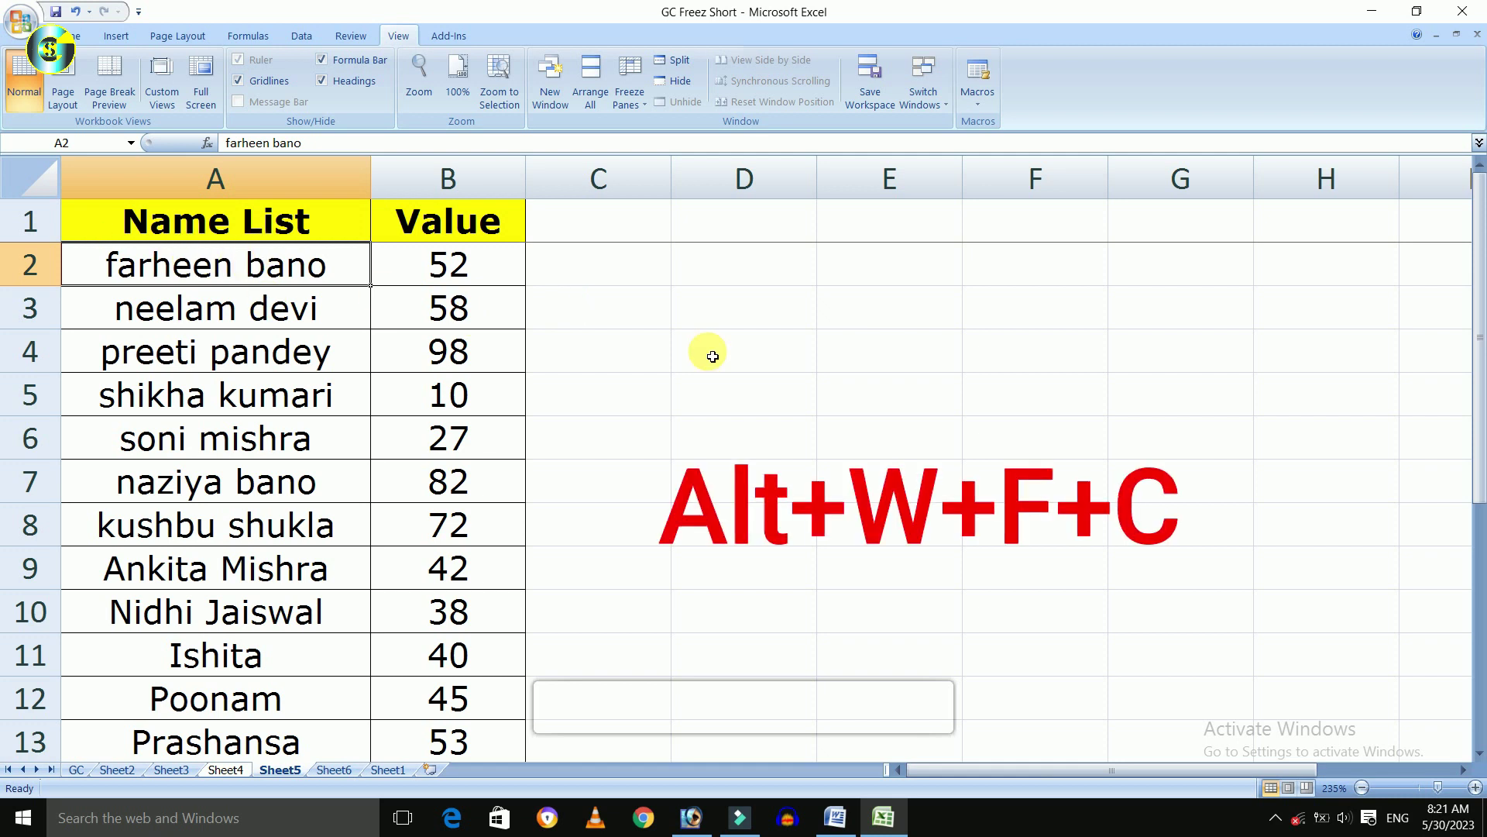
Freeze the first column of the sheet.
key("alt")
key("w")
key("f")
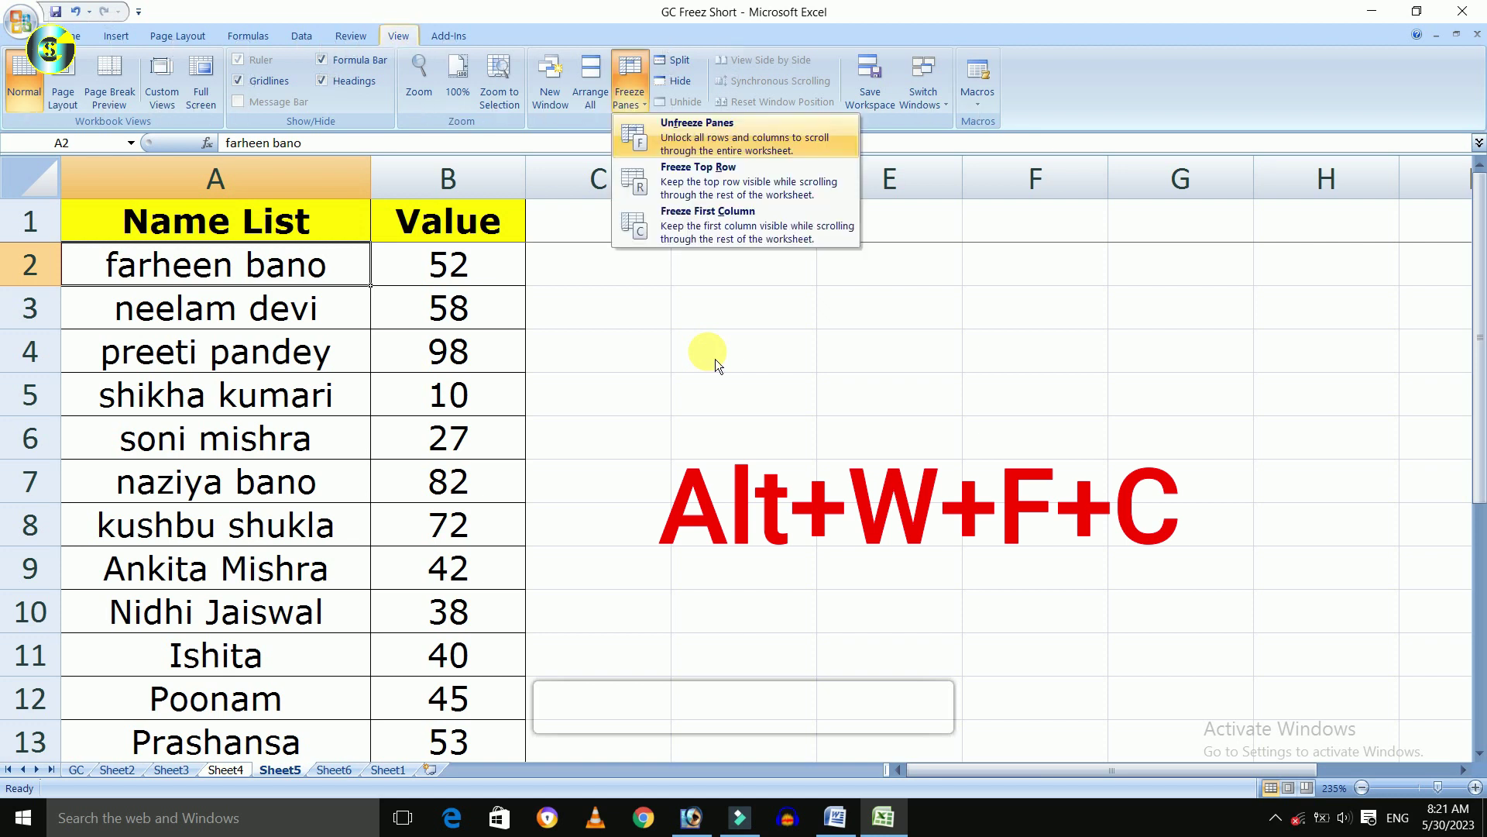
key("c")
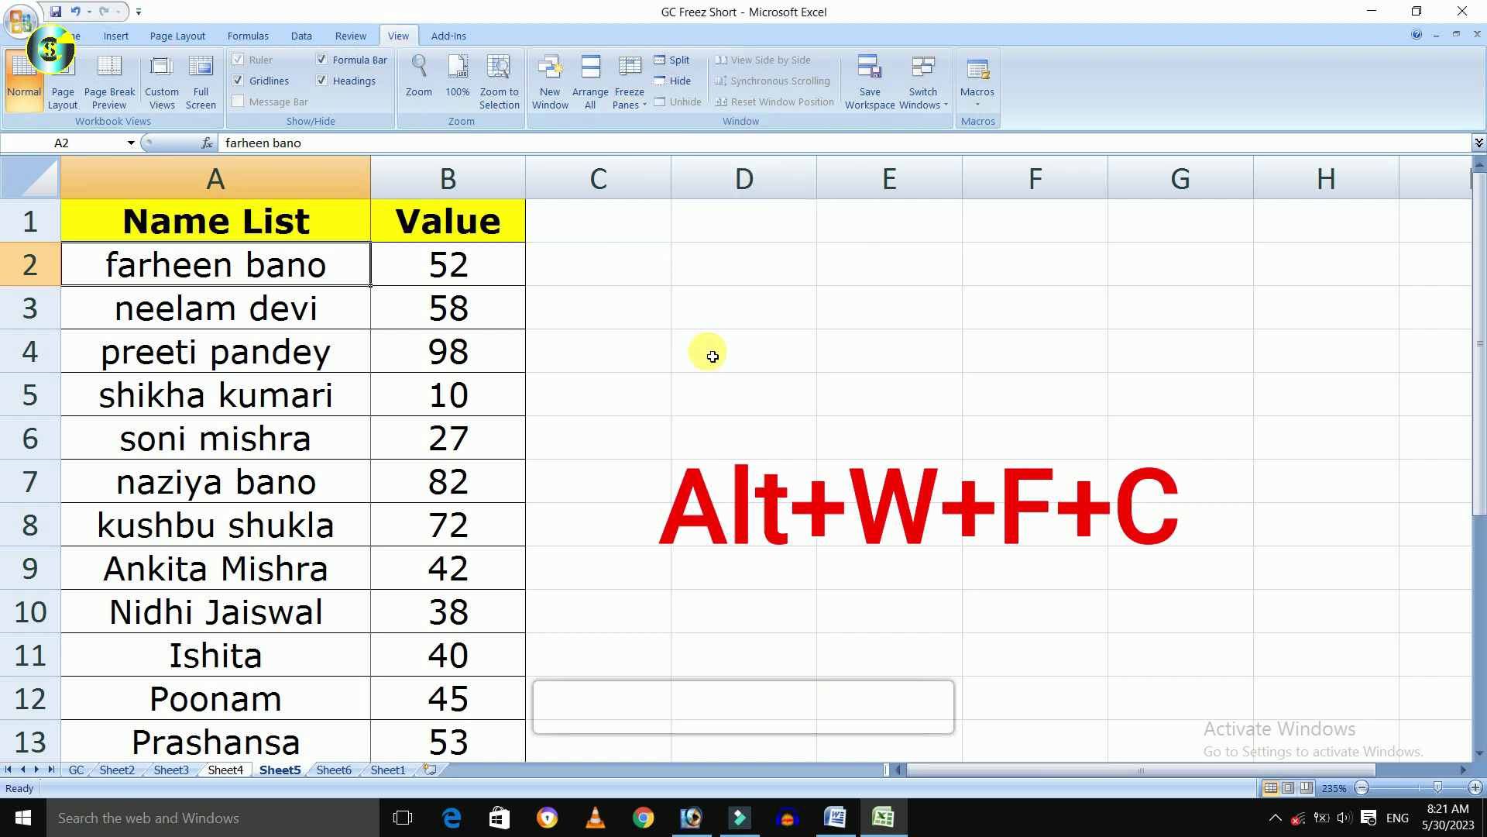
Move across row 3 to column L to check the frozen Name List column during horizontal scrolling.
key("Down")
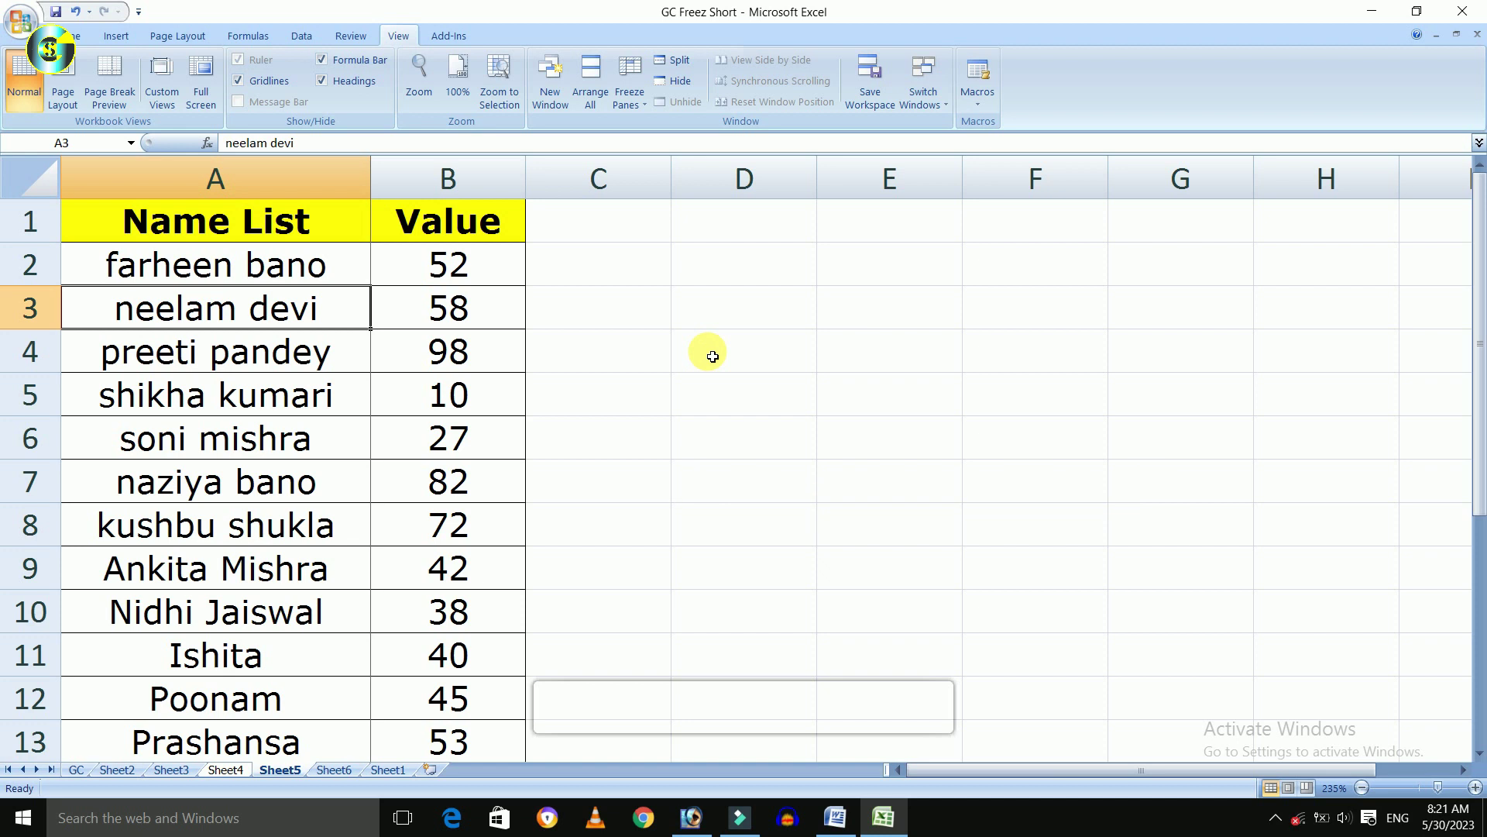
key("Right")
key("Right")
key("Right")
key("Right")
key("Right")
key("Right")
key("Right")
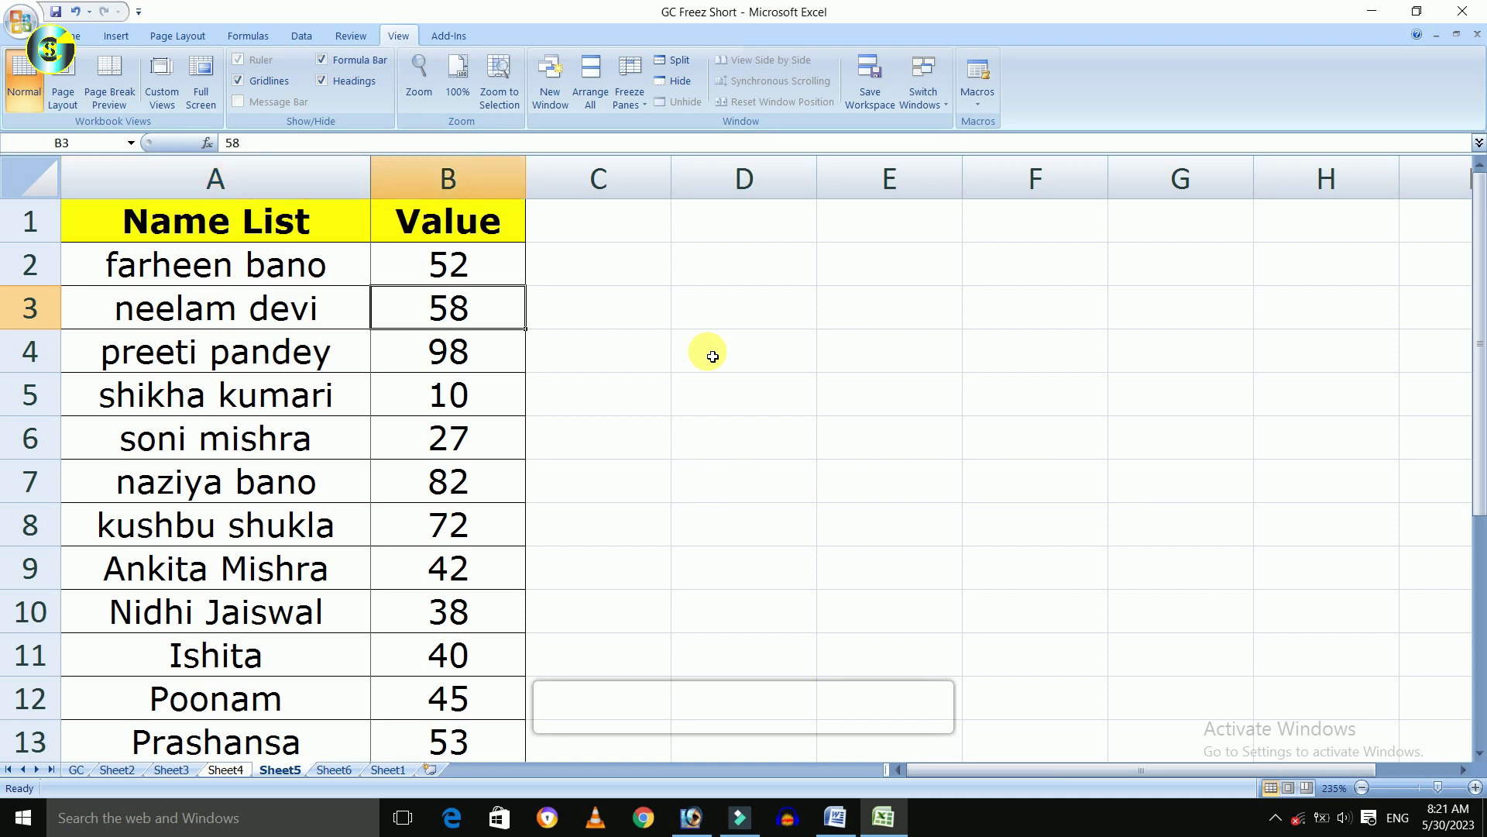
key("Right")
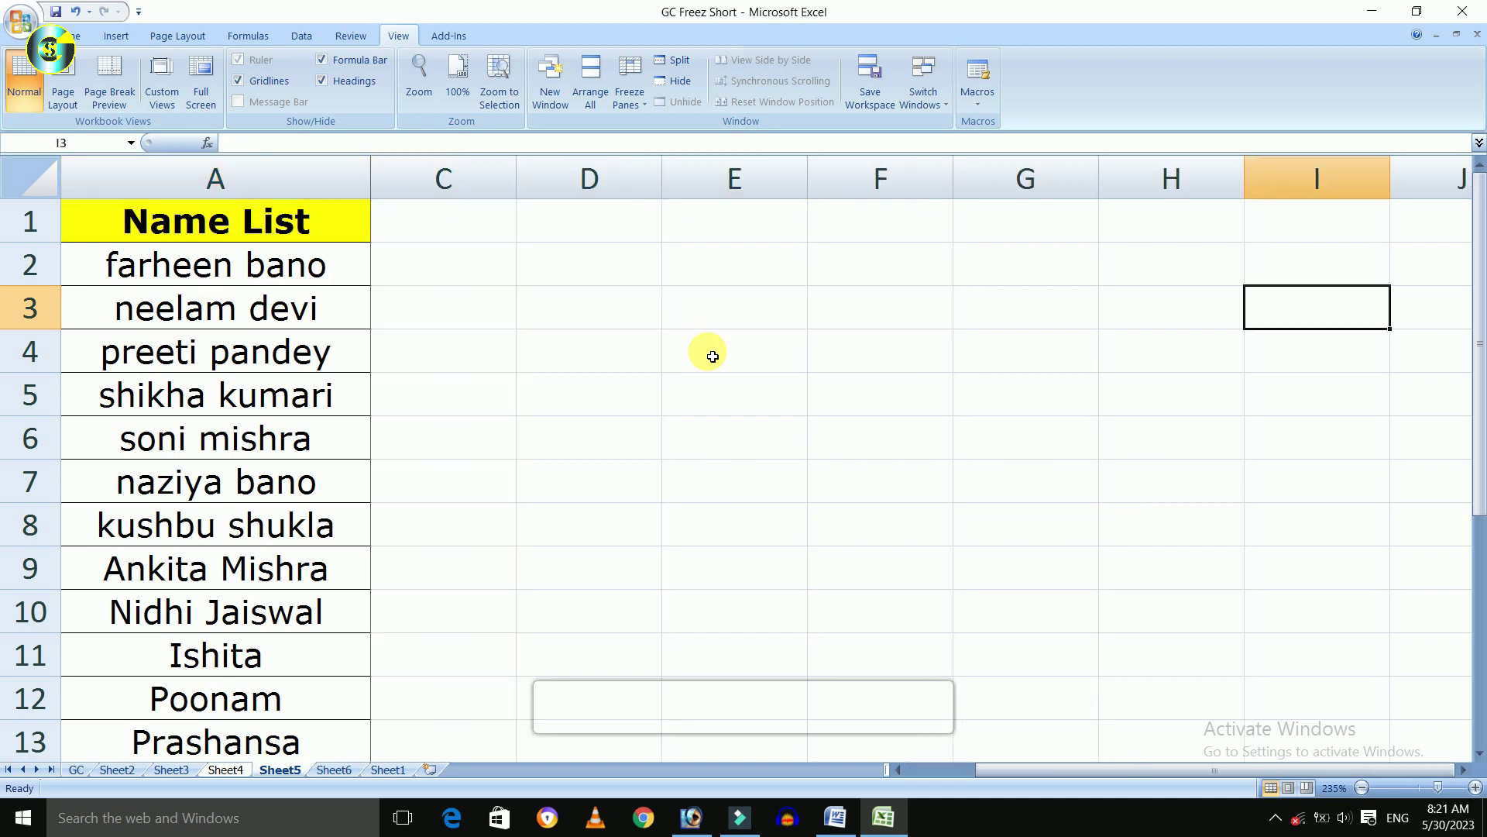
key("Right")
key("Right")
key("Right")
Move down column L and back up to row 1 to check the header row with only the first column frozen.
key("Down")
key("Down")
key("Down")
key("Down")
key("Down")
key("Down")
key("Down")
key("Down")
key("Down")
key("Down")
key("Down")
key("Down")
key("Down")
key("Down")
key("Up")
key("Up")
key("Up")
key("Up")
key("Up")
key("Up")
key("Up")
key("Up")
key("Up")
key("Up")
key("Up")
key("Up")
key("Up")
key("Up")
key("Up")
key("Up")
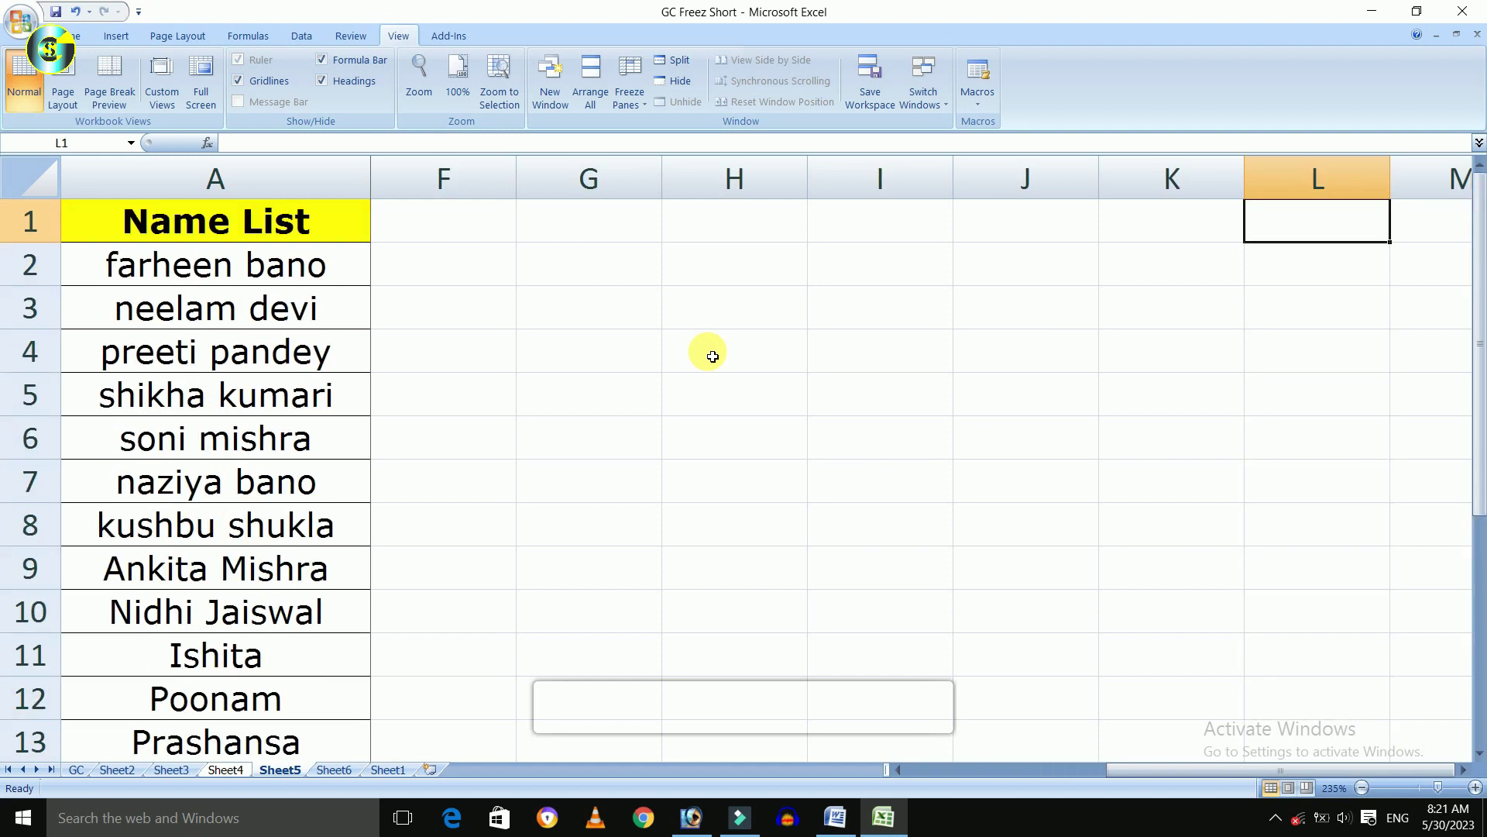
Move back along row 1 from column L to cell A1 to bring the Value column into view.
key("Left")
key("Left")
key("Left")
key("Left")
key("Left")
key("Left")
key("Left")
key("Left")
key("Left")
key("Left")
key("Left")
Move down column A to row 20 and return to the top to check how the header row behaves during vertical scrolling.
key("Down")
key("Down")
key("Down")
key("Down")
key("Down")
key("Down")
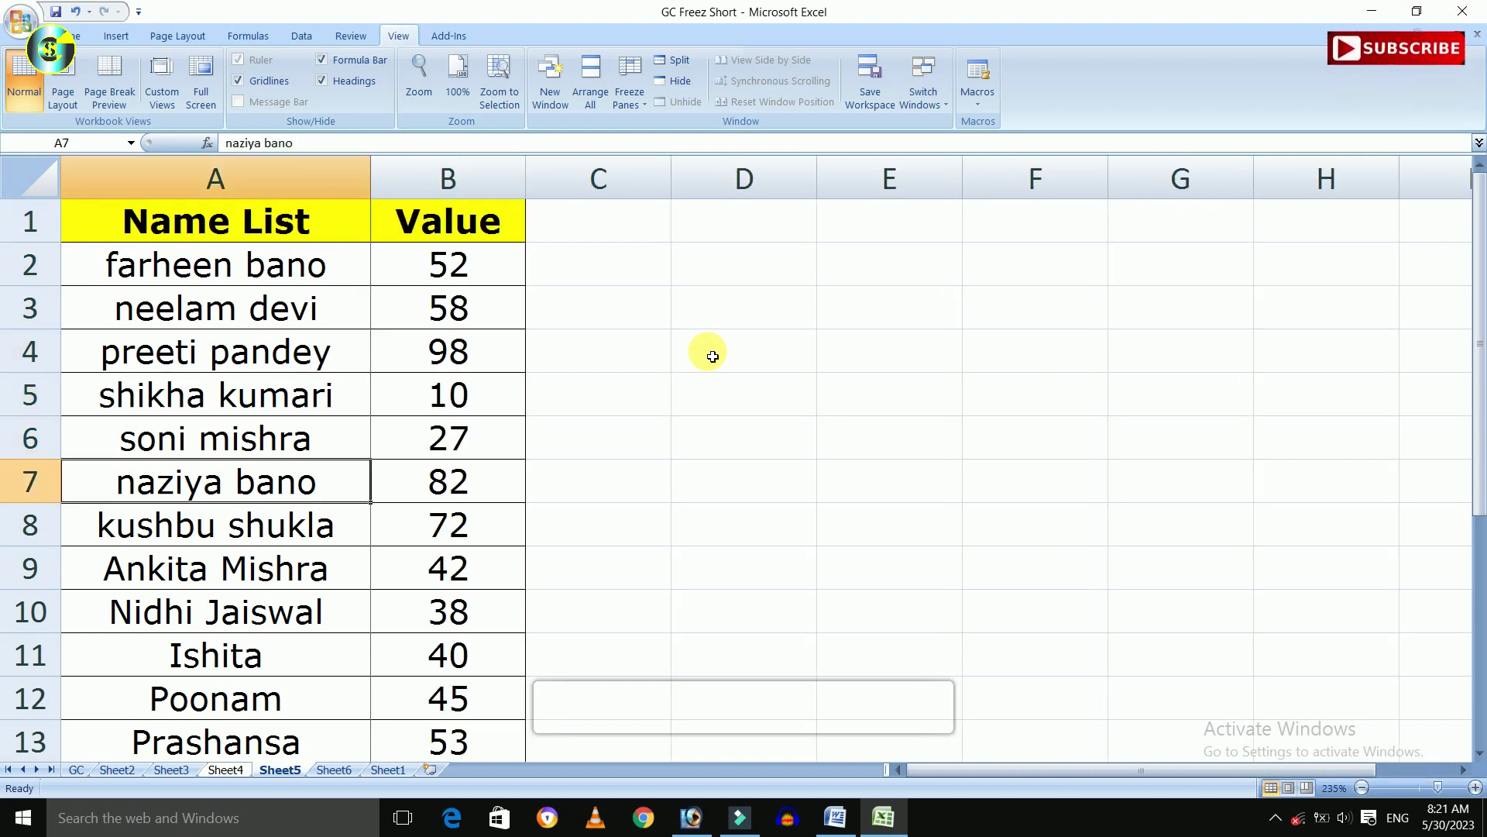
key("Down")
key("Down")
key("Down")
key("Down")
key("Down")
key("Down")
key("Down")
key("Down")
key("Down")
key("Down")
key("Down")
key("Down")
key("Down")
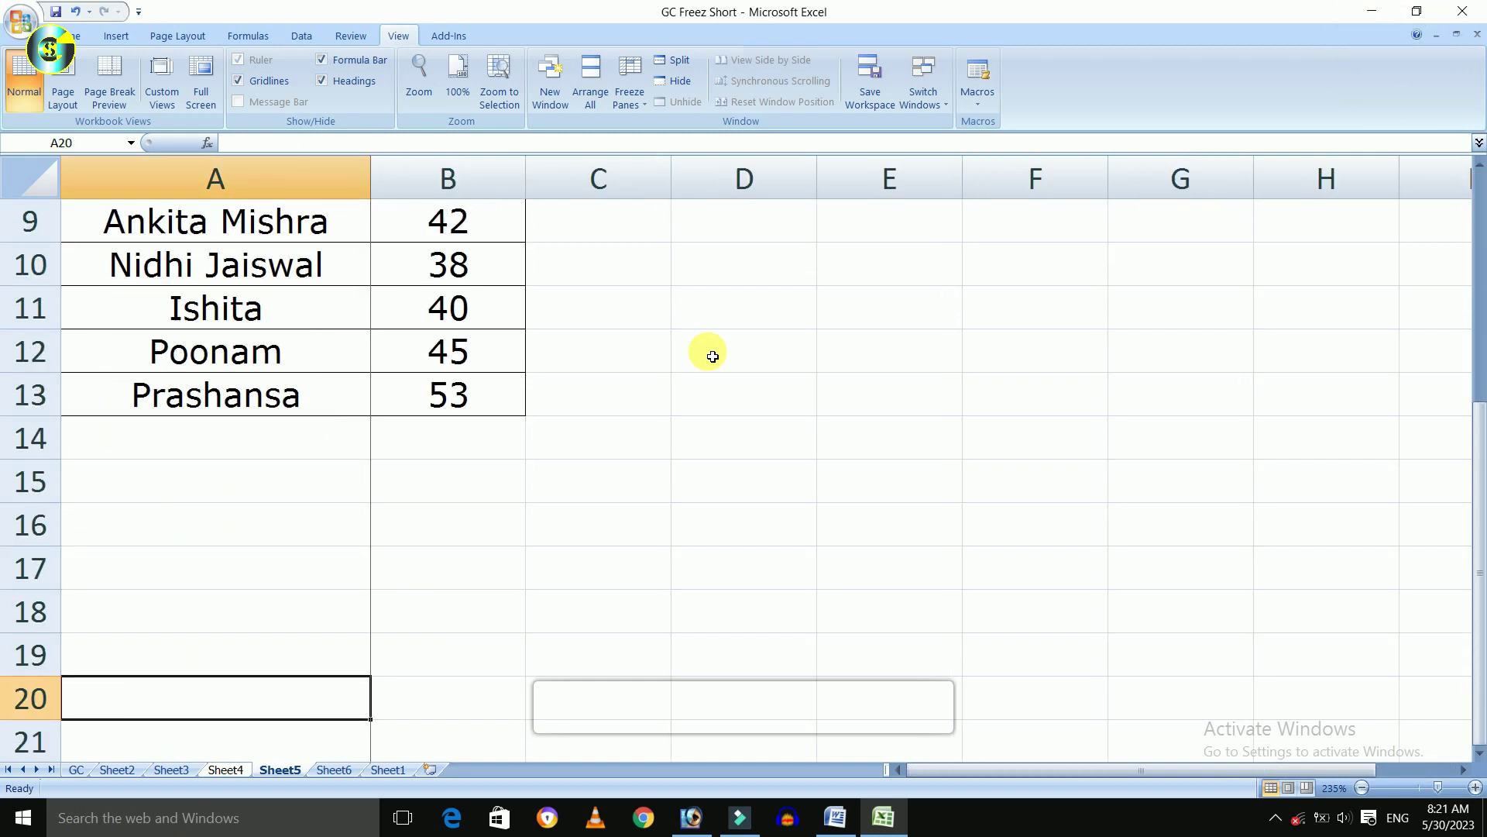
key("ctrl+Home")
key("Down")
key("Right")
key("Left")
key("Left")
key("Right")
key("Right")
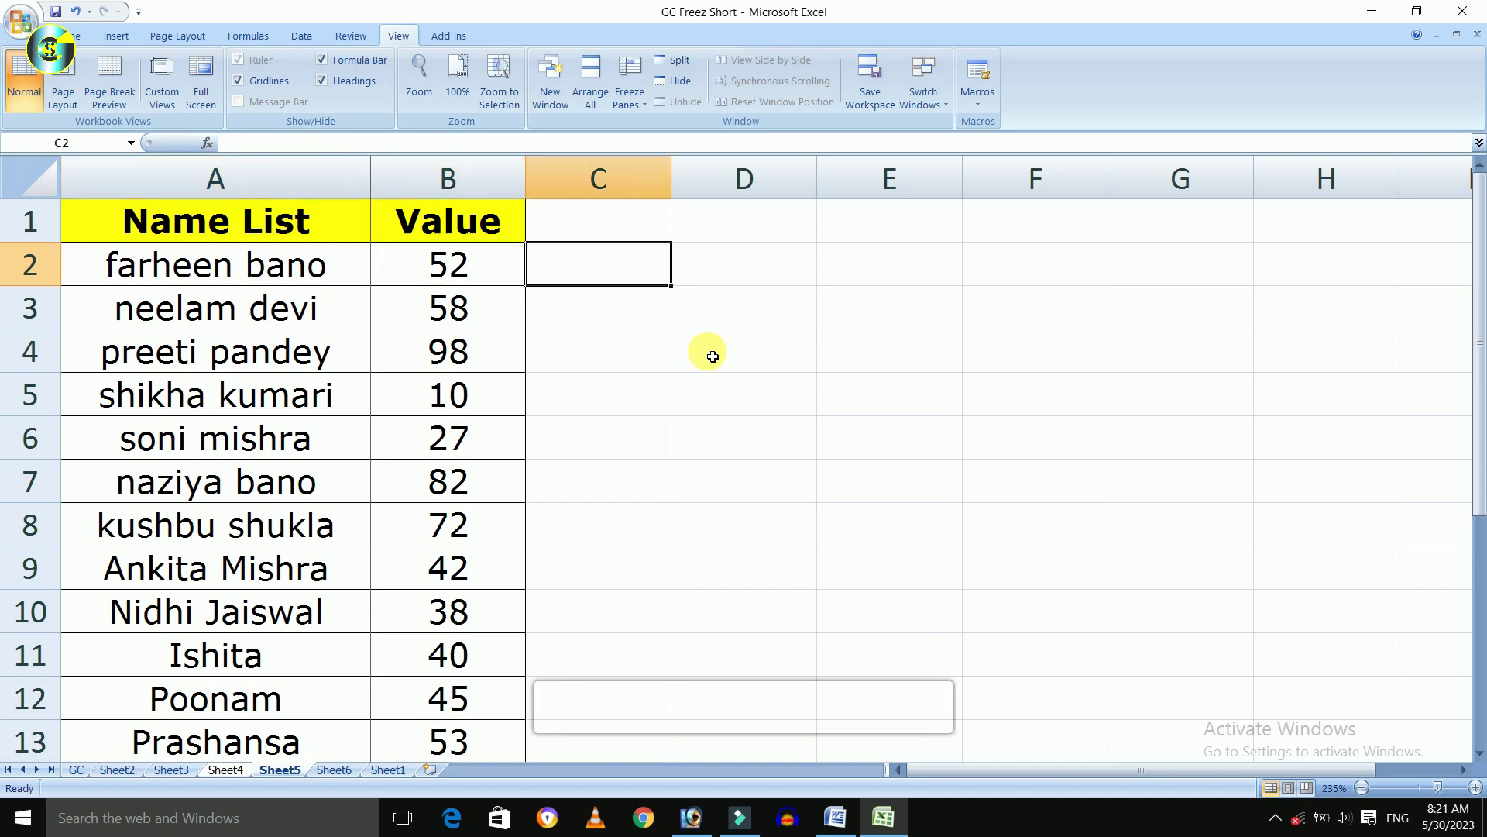
key("Right")
key("Right")
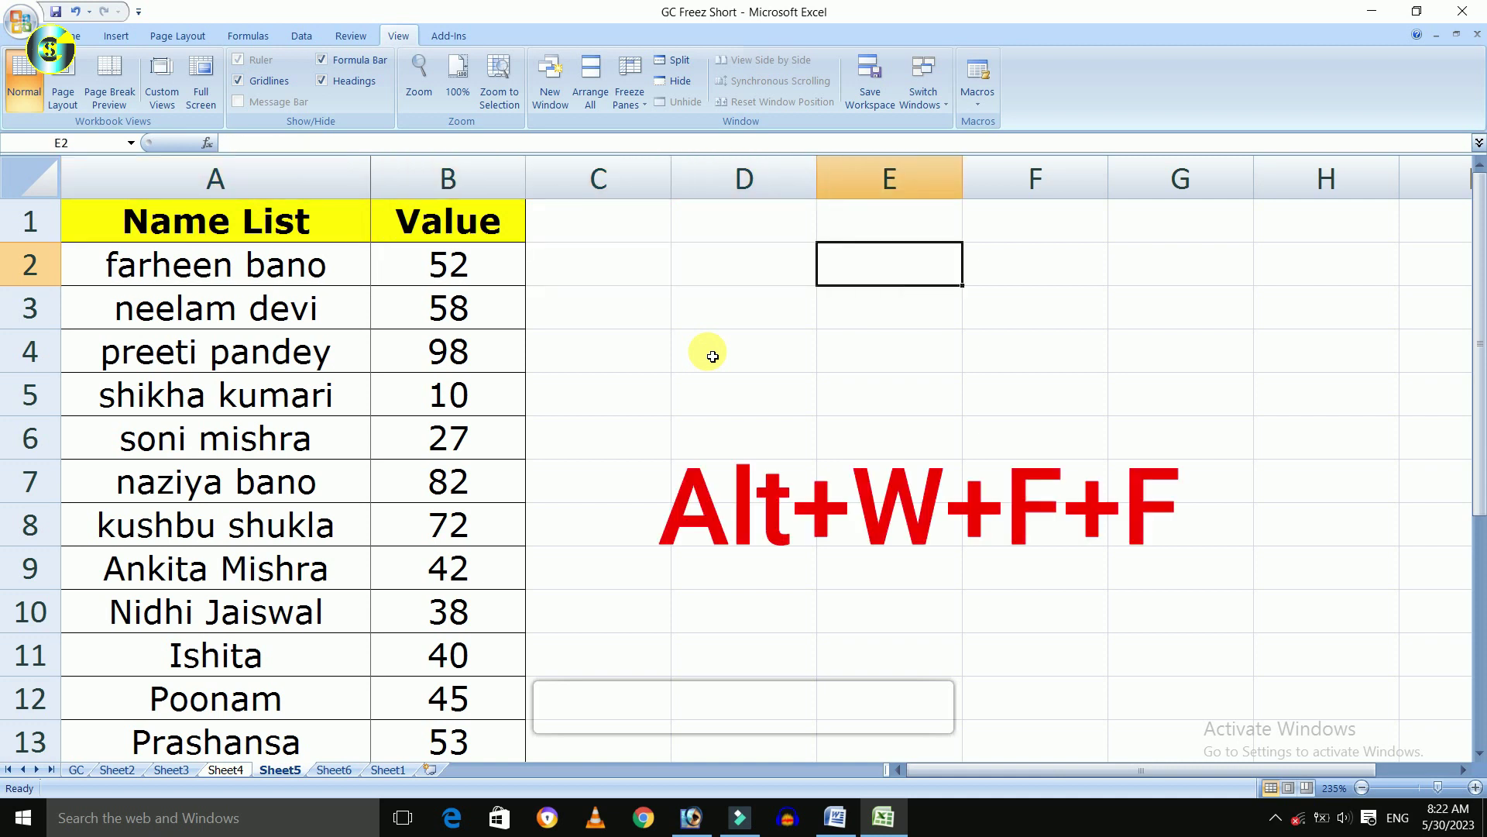
Unfreeze the panes of the sheet so all rows and columns scroll, and select cell C4.
key("ctrl+Home")
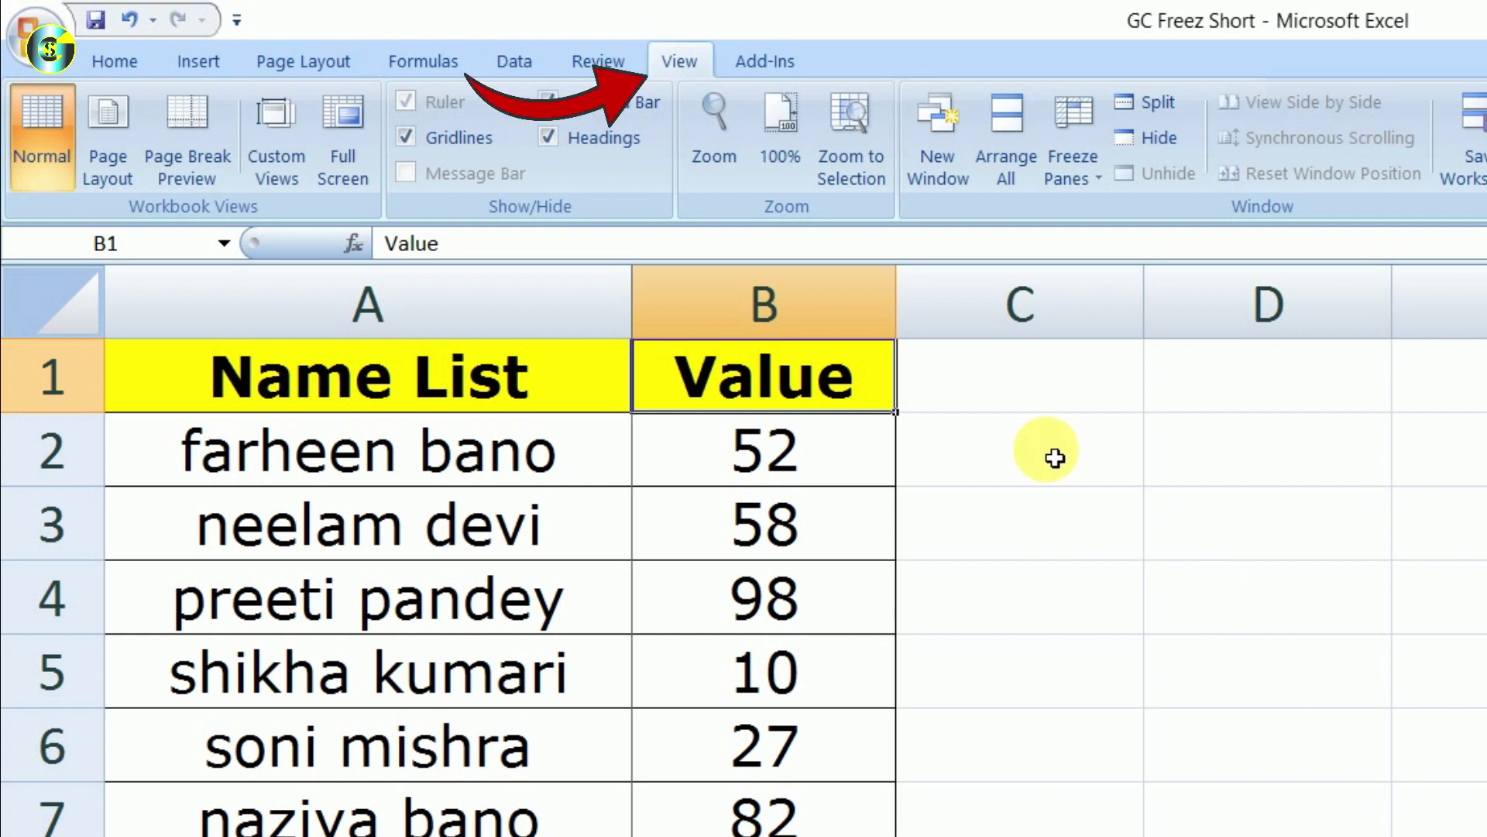
left_click(1100, 188)
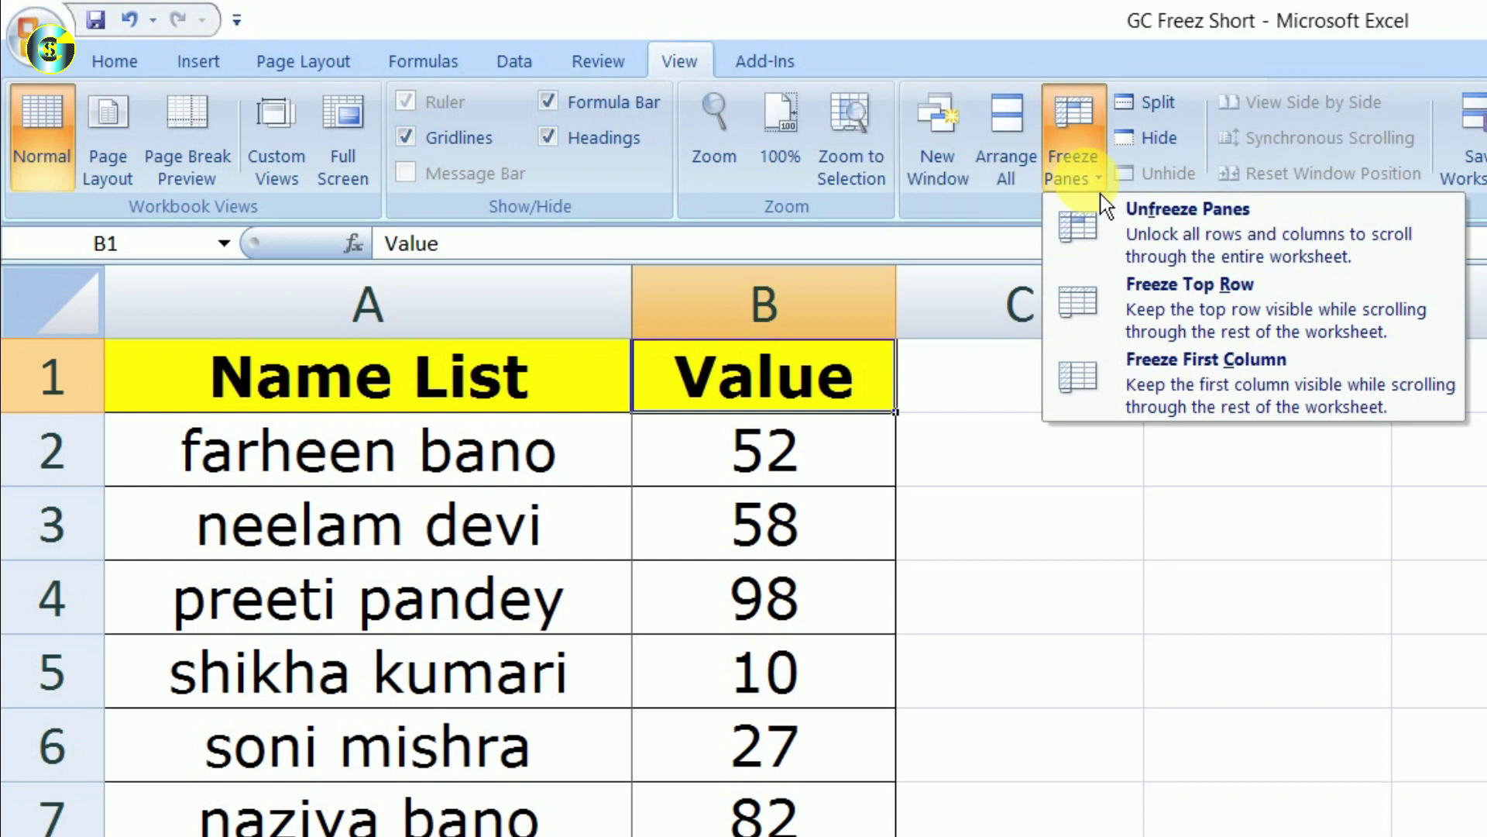
left_click(1184, 257)
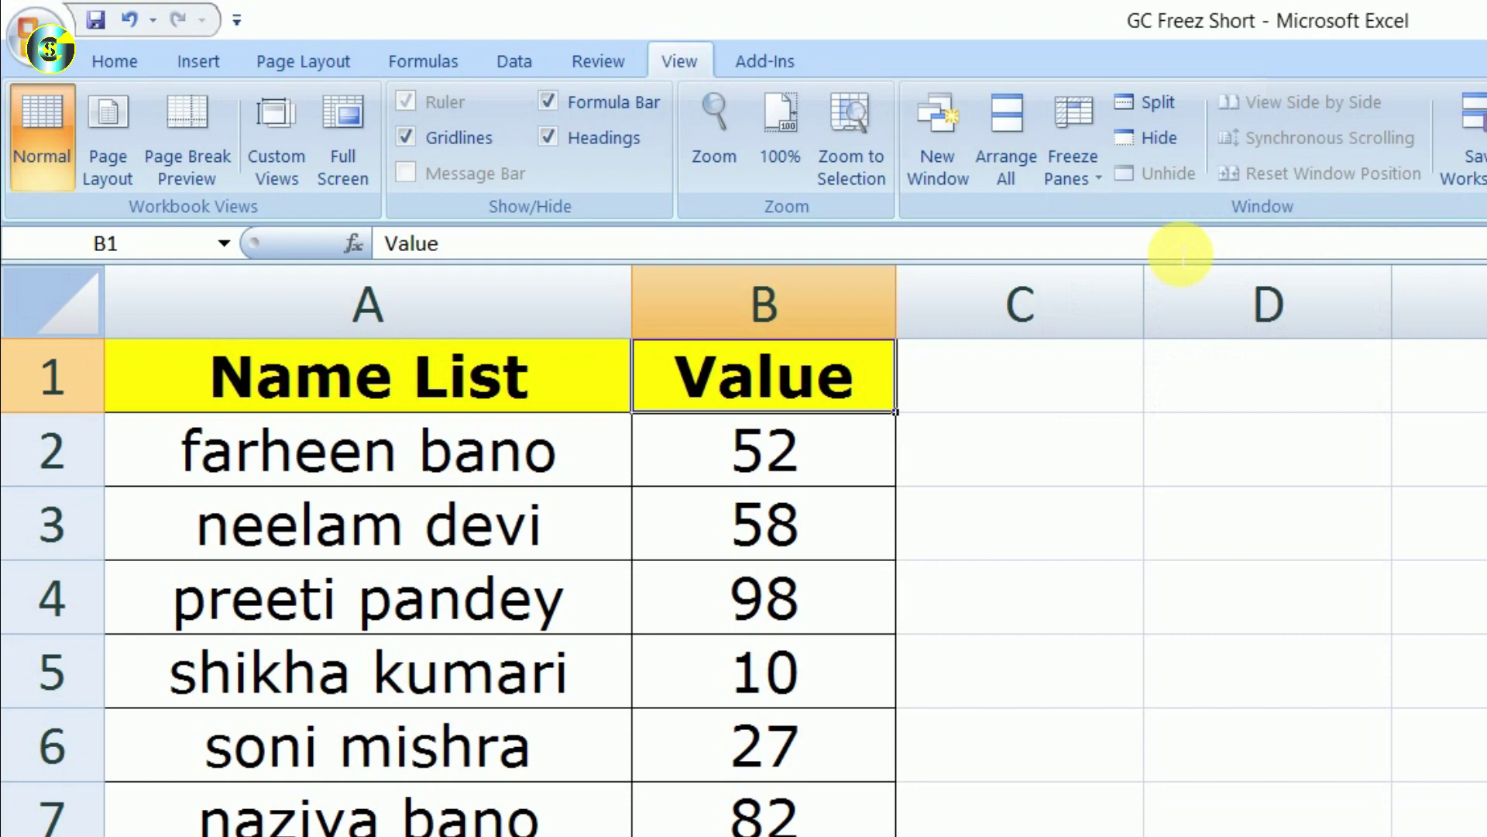
left_click(912, 509)
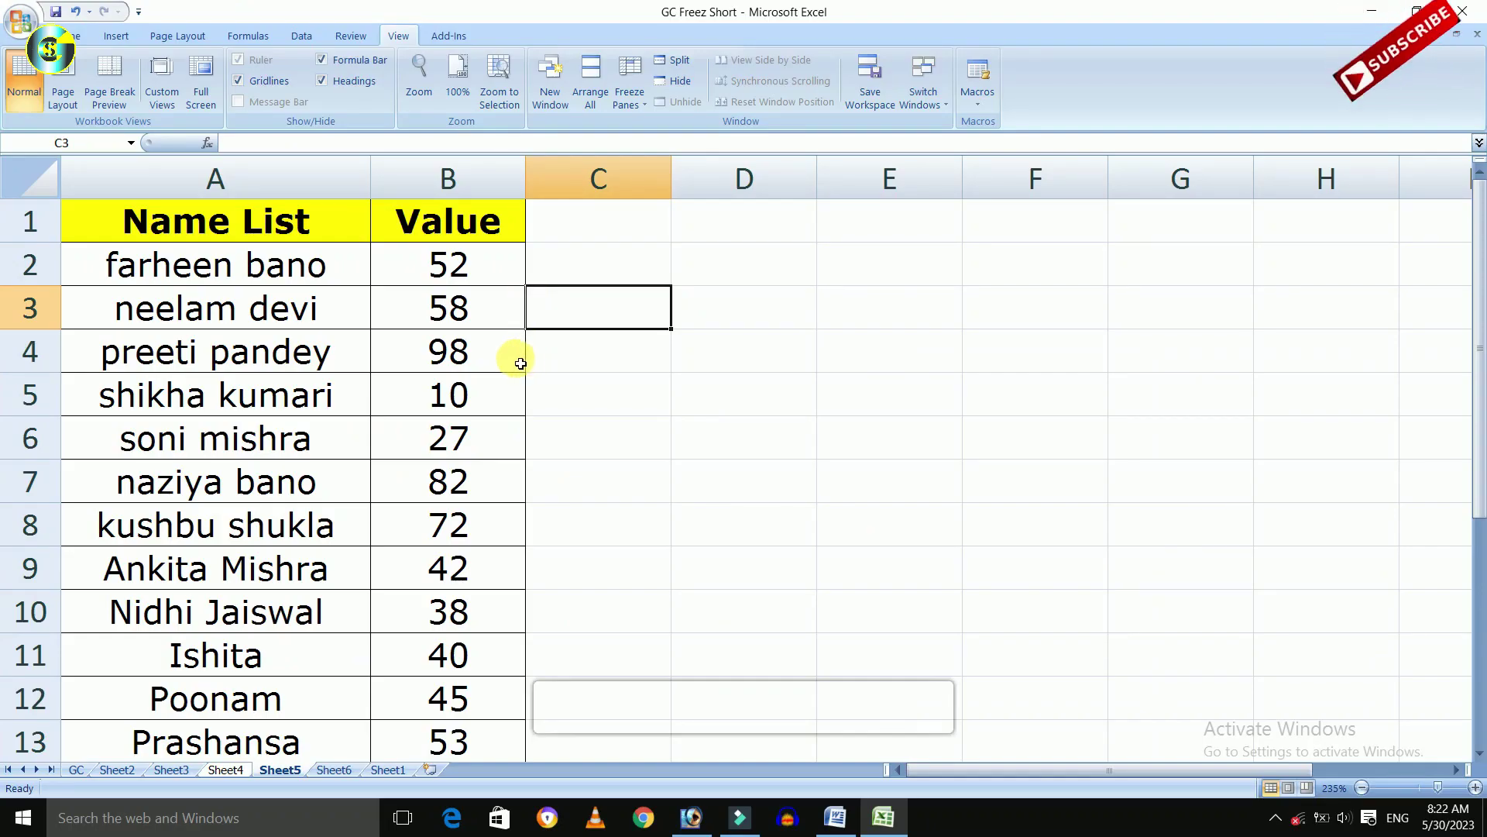
left_click(590, 370)
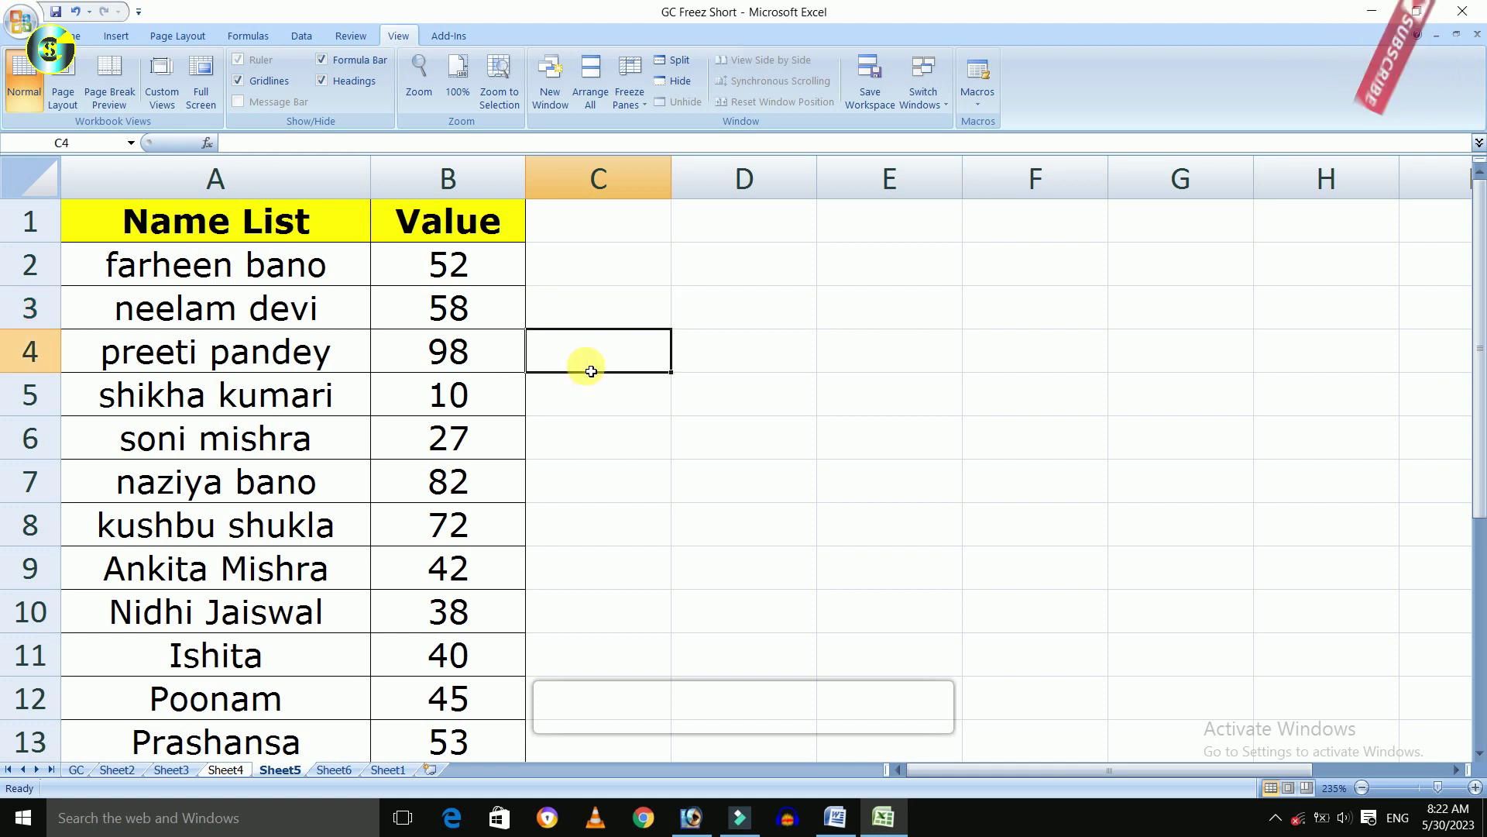